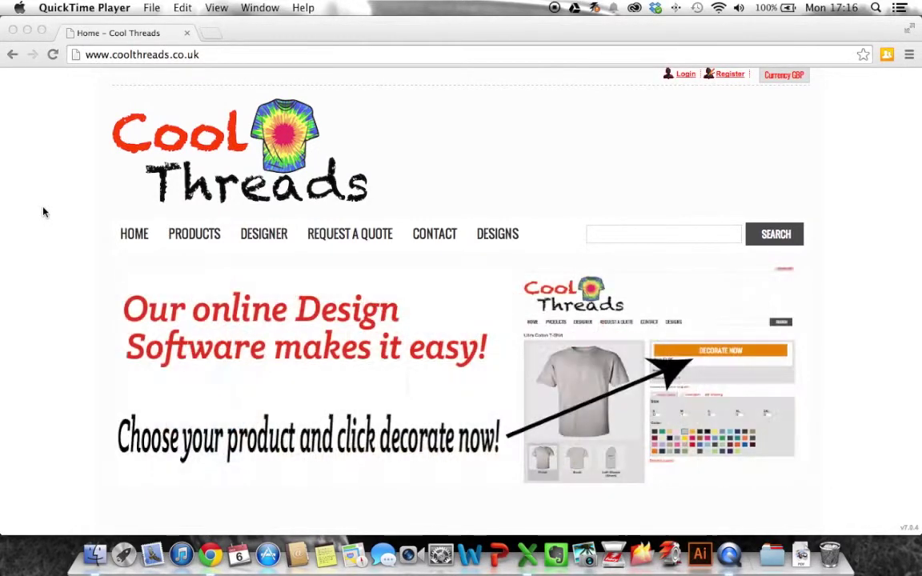
Scroll the home page to the product grid listing the Valueweight T-Shirt from £1.65
scroll(44, 212, down, 1)
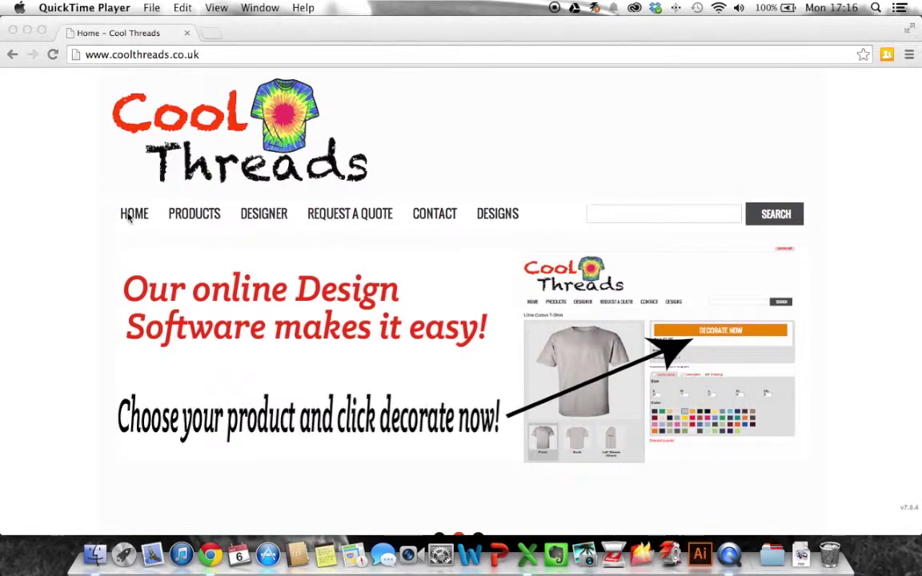
scroll(120, 207, down, 8)
scroll(128, 216, down, 4)
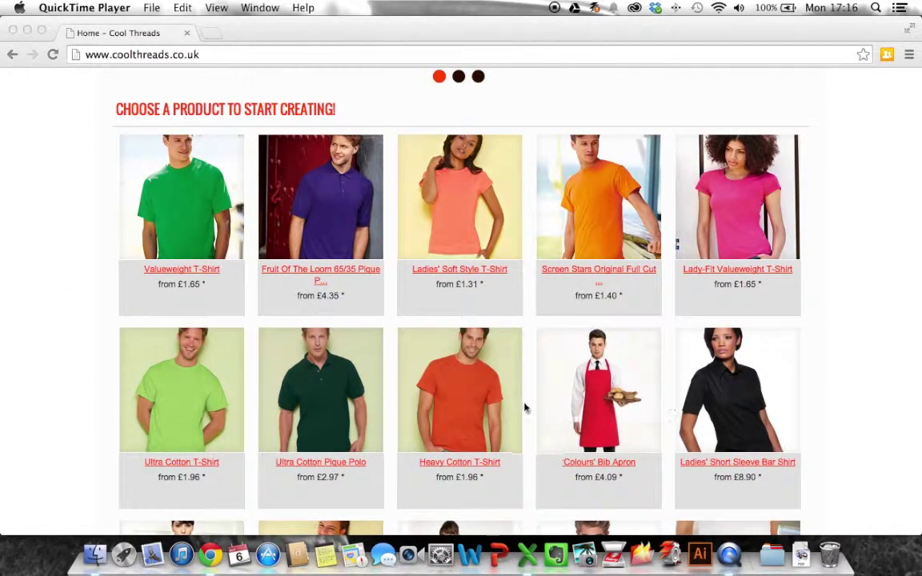
scroll(522, 406, down, 4)
scroll(524, 407, up, 2)
scroll(524, 407, up, 2)
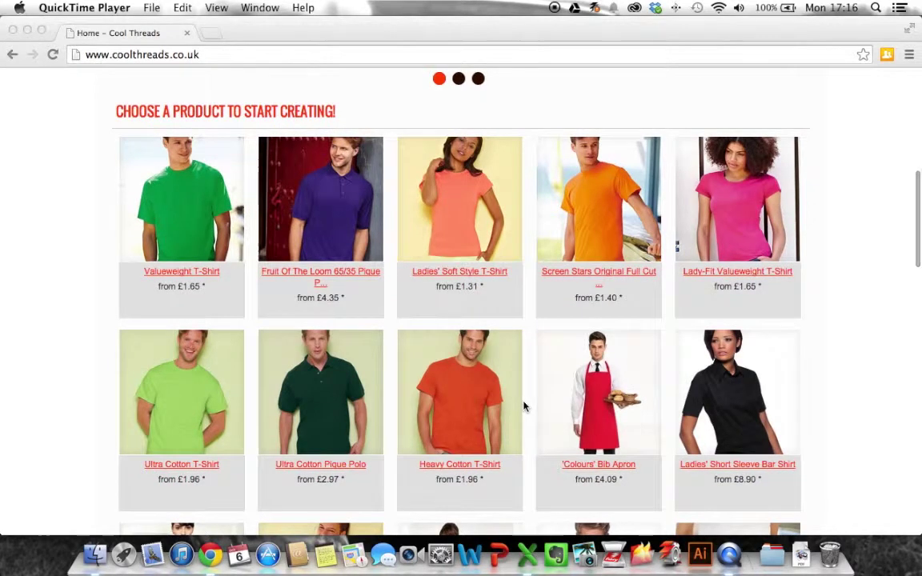
Open the Valueweight T-Shirt product page, with sizes S–2XL and pricing from £1.65
click(177, 200)
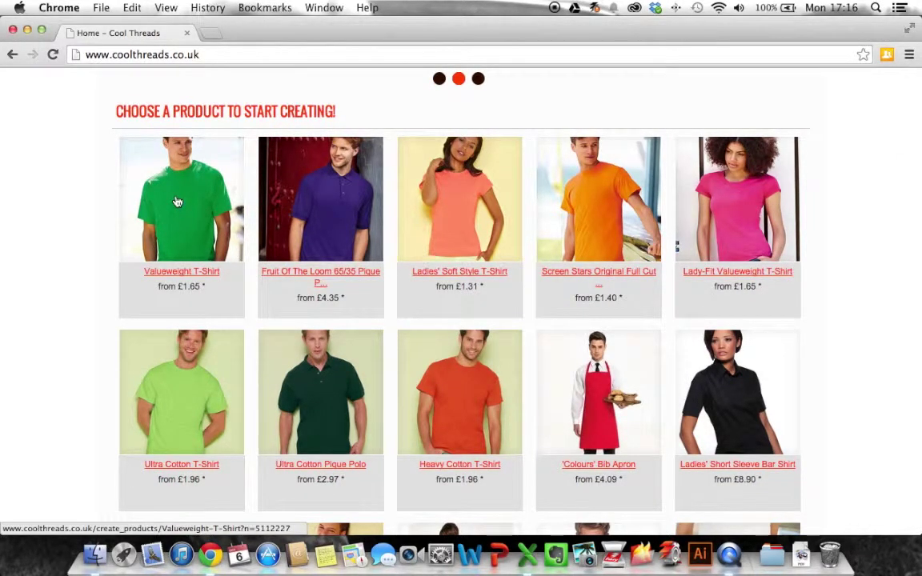
click(173, 278)
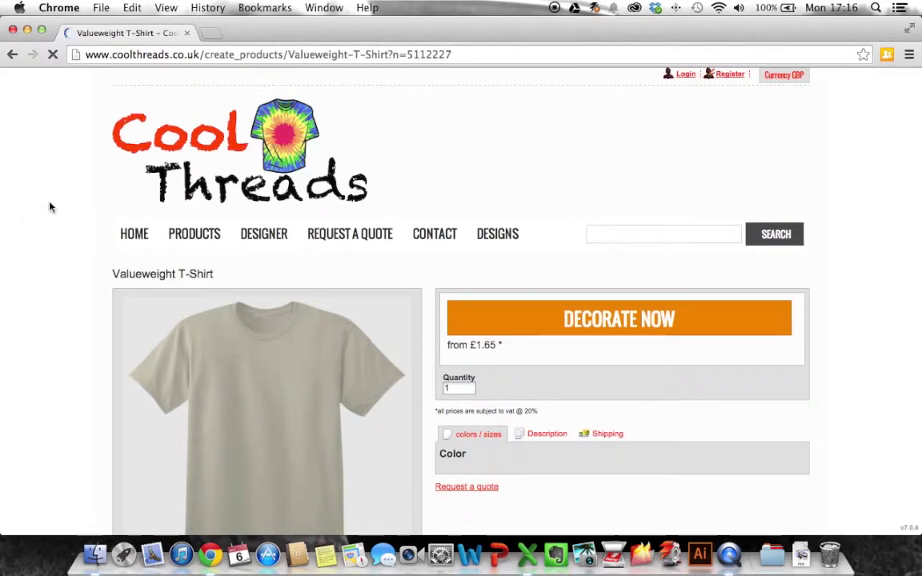
scroll(50, 208, down, 15)
scroll(56, 209, up, 10)
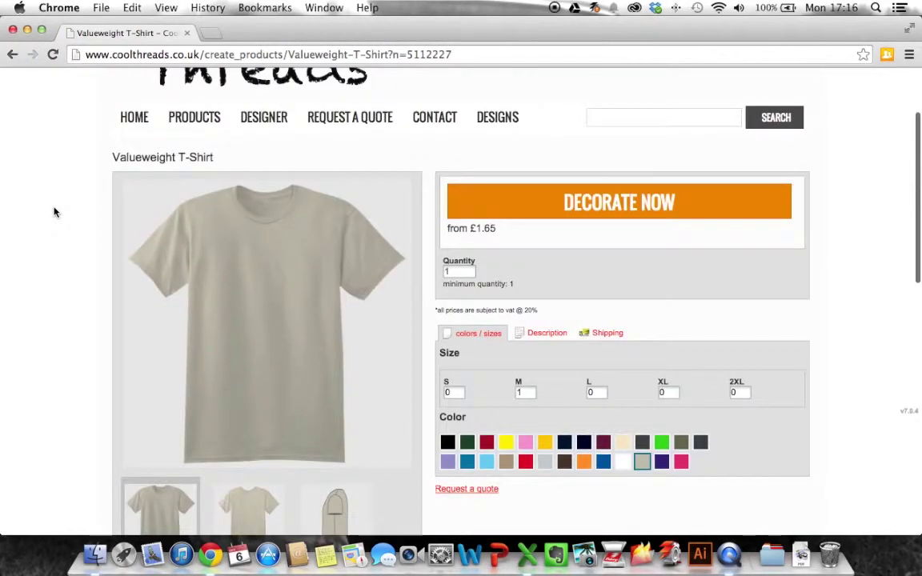
scroll(568, 319, down, 3)
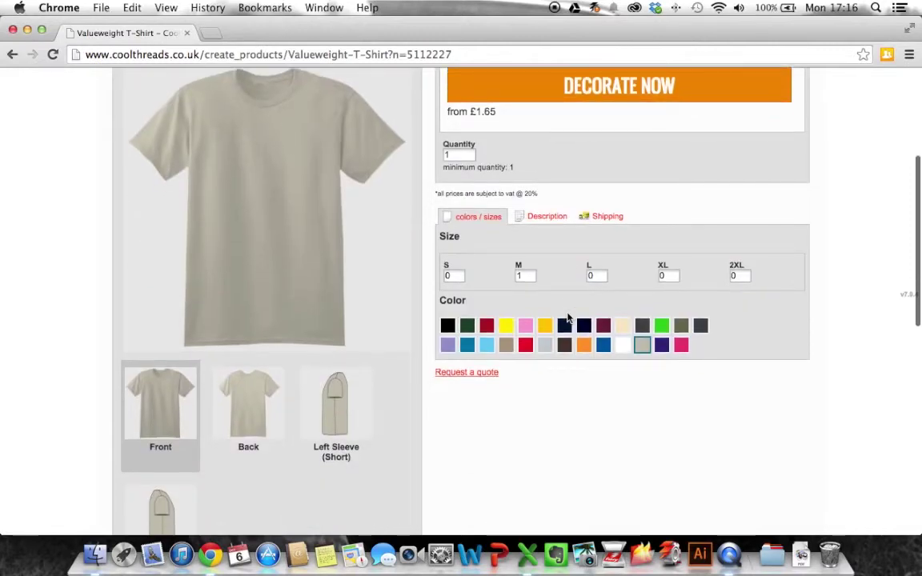
scroll(512, 326, up, 3)
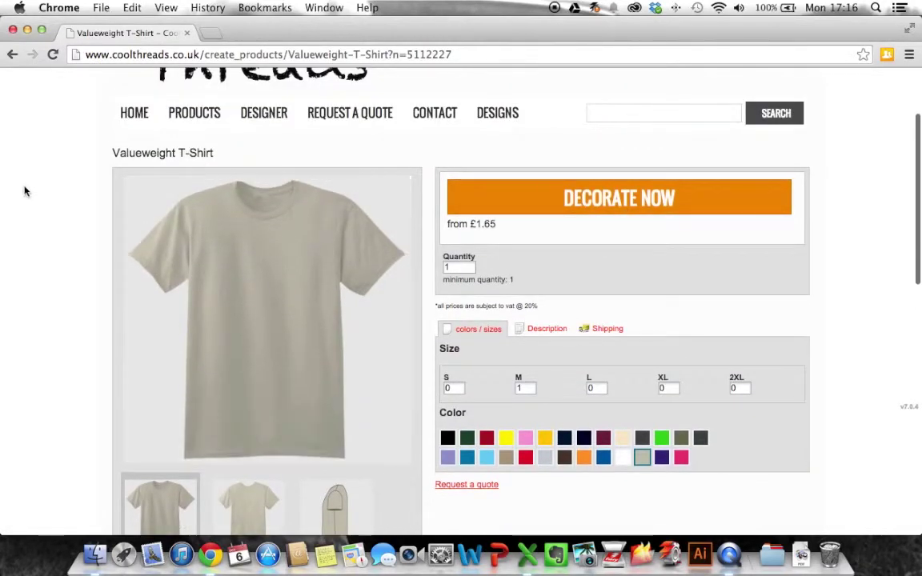
Start decorating the Valueweight T-Shirt and change its product colour to black
click(616, 209)
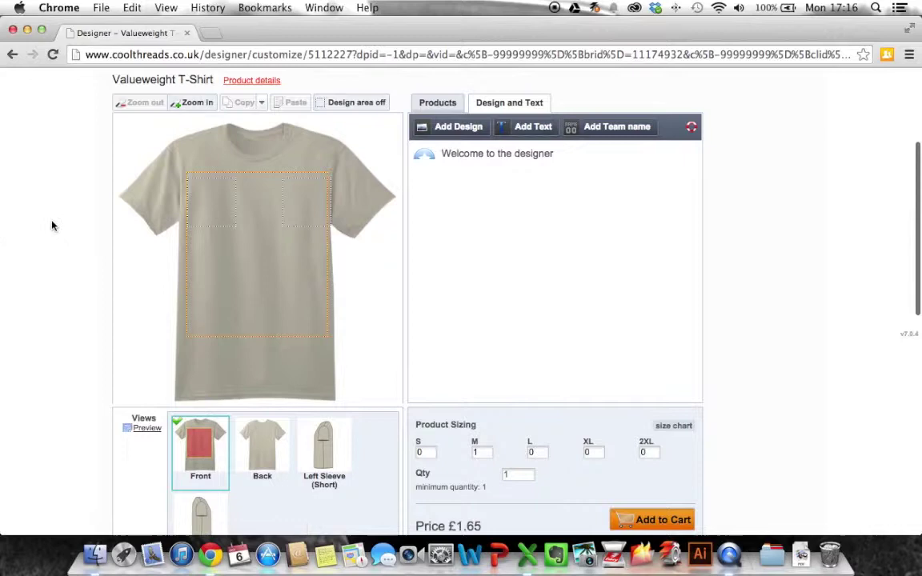
scroll(51, 225, down, 5)
scroll(52, 226, up, 2)
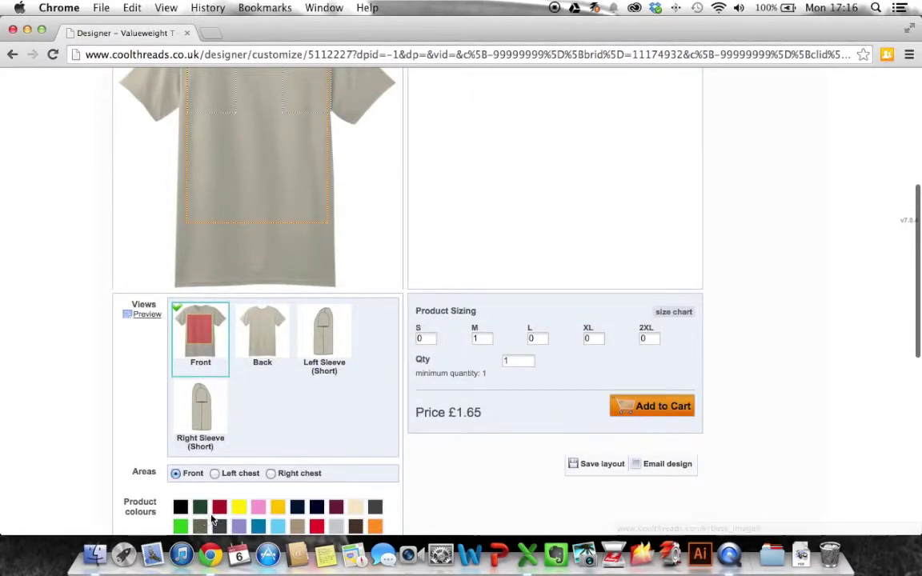
scroll(128, 477, down, 2)
scroll(127, 481, down, 1)
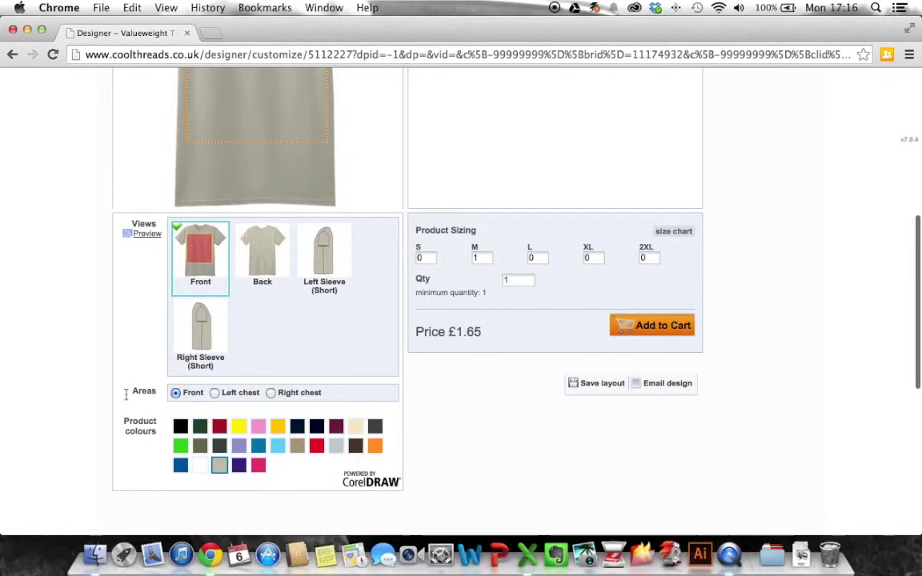
click(179, 424)
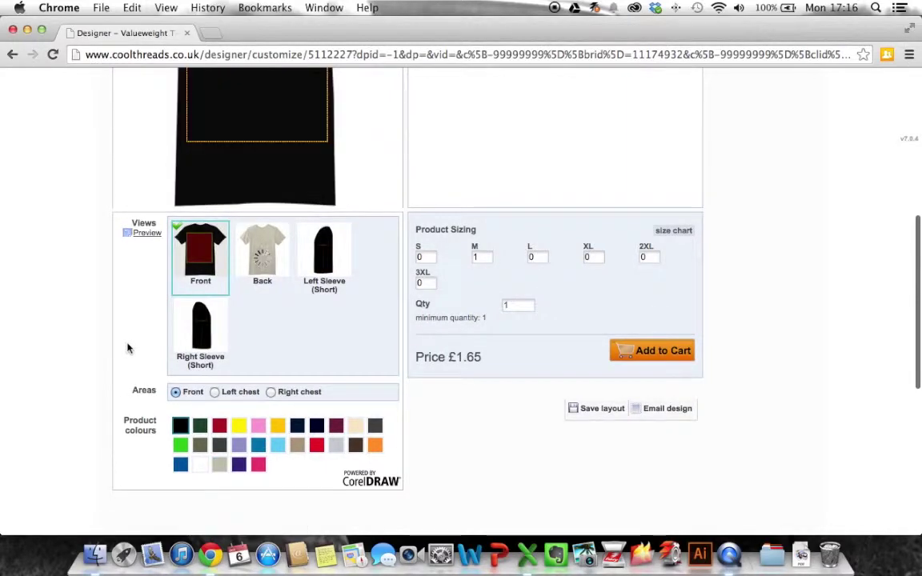
scroll(128, 347, up, 5)
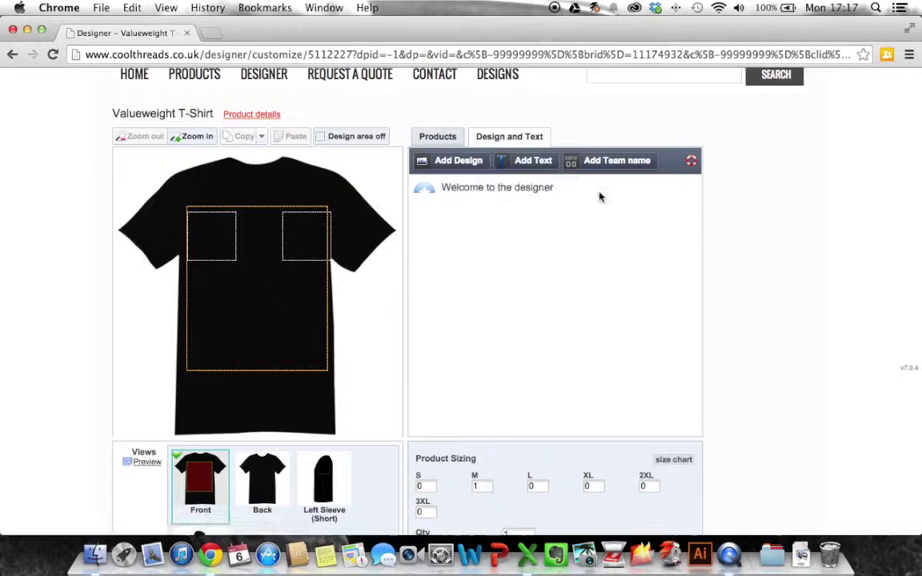
Add digital print text reading 'Max's Stag Weekend' to the shirt front
click(524, 163)
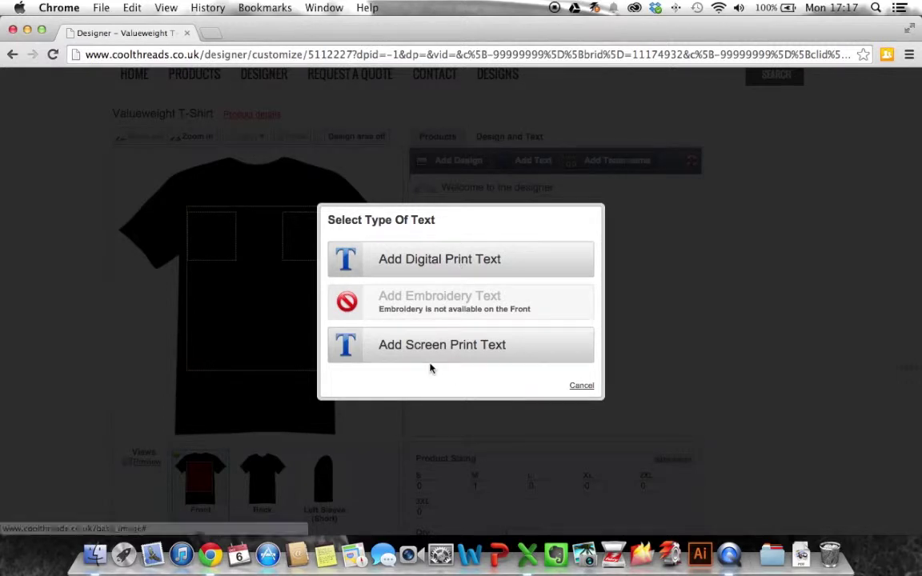
scroll(427, 378, down, 1)
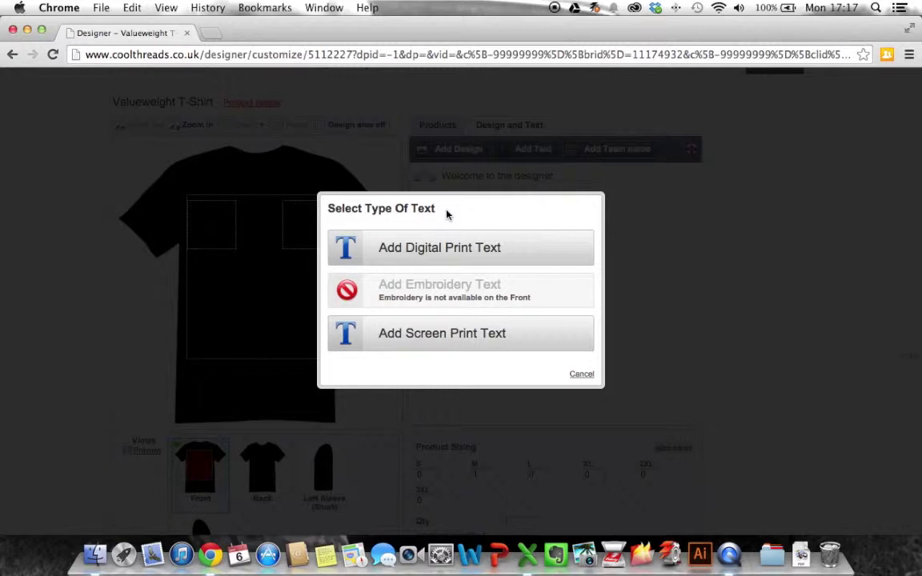
click(424, 256)
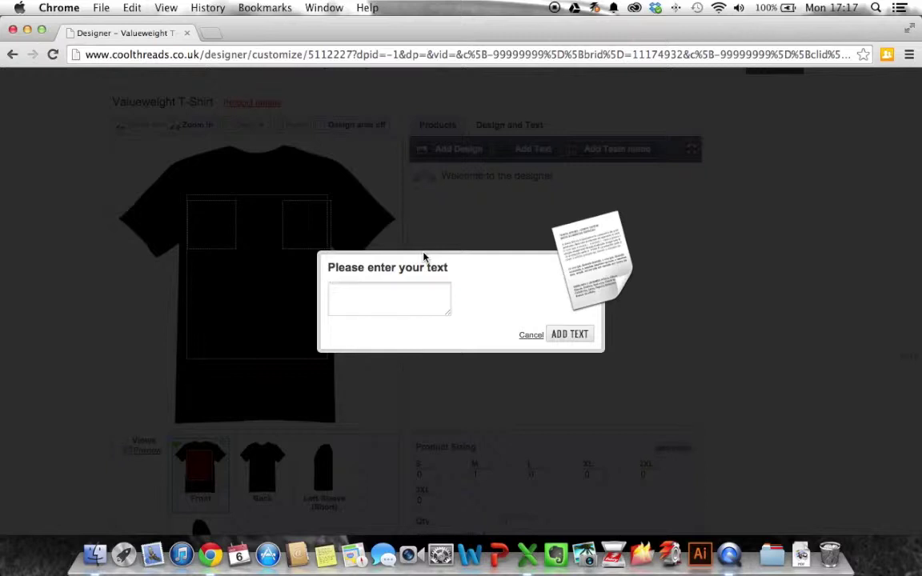
text(M)
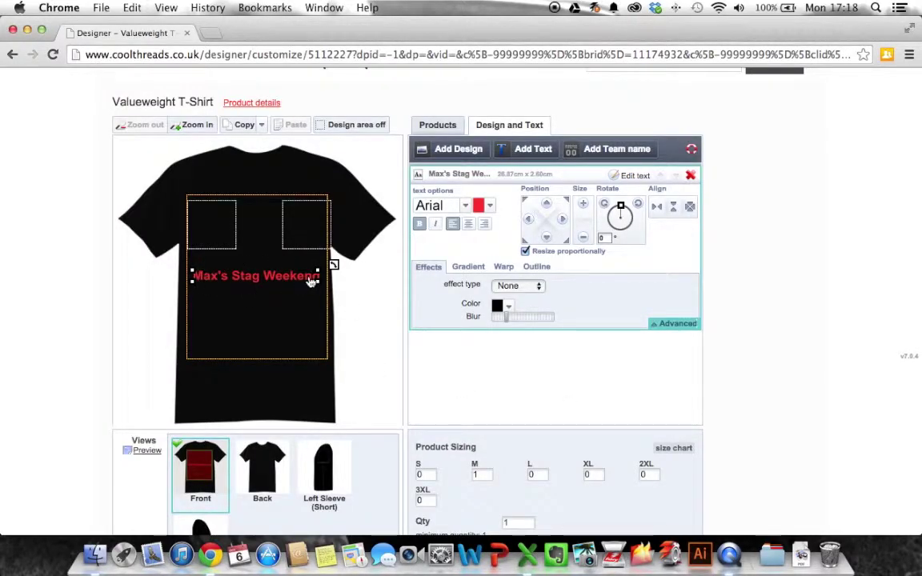
Change the text colour to White from Standard Colors, after trying the RGB sliders
click(492, 207)
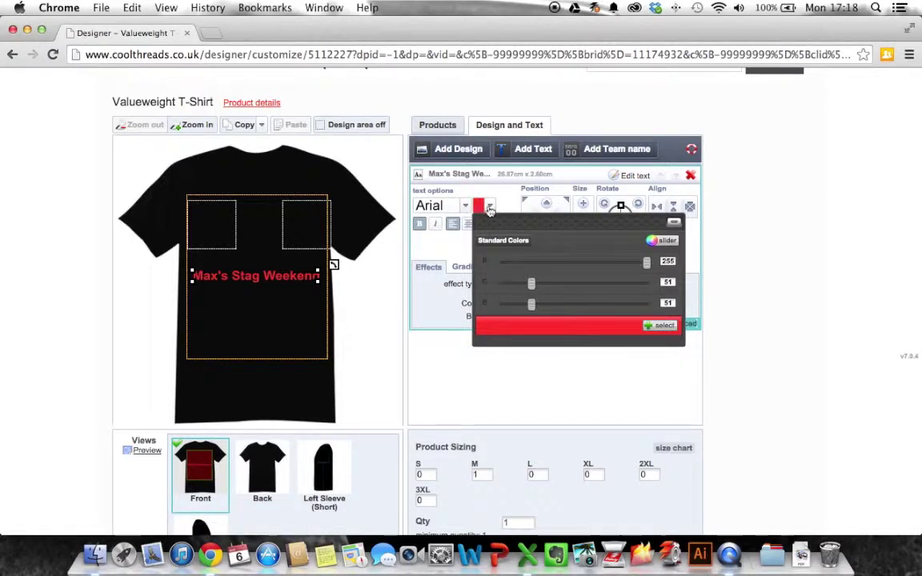
drag(531, 282, 582, 283)
drag(532, 303, 576, 304)
drag(647, 273, 565, 264)
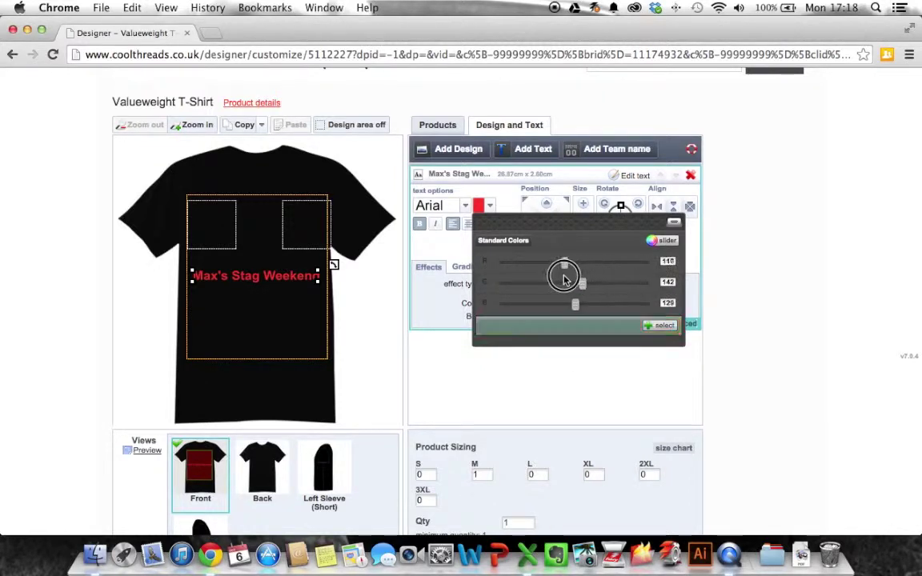
click(488, 241)
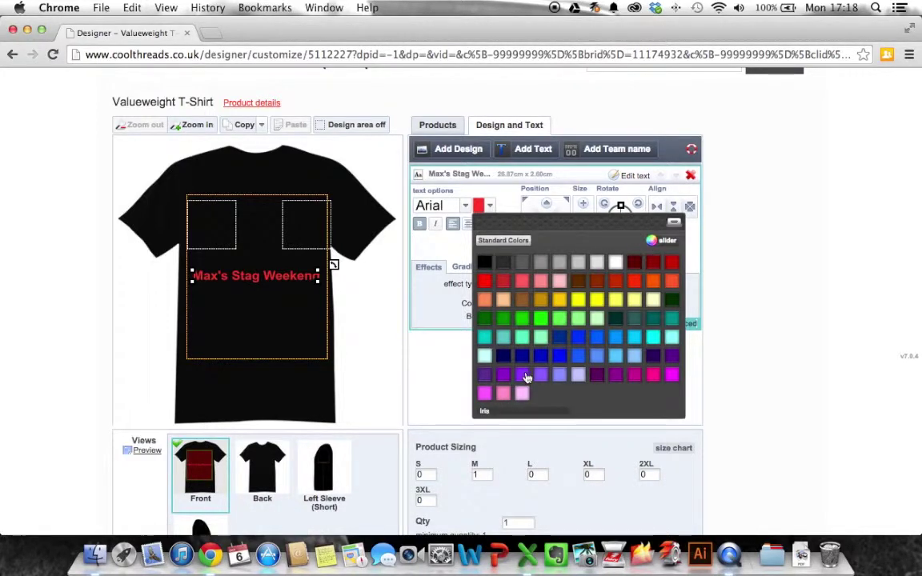
click(616, 263)
scroll(519, 414, down, 1)
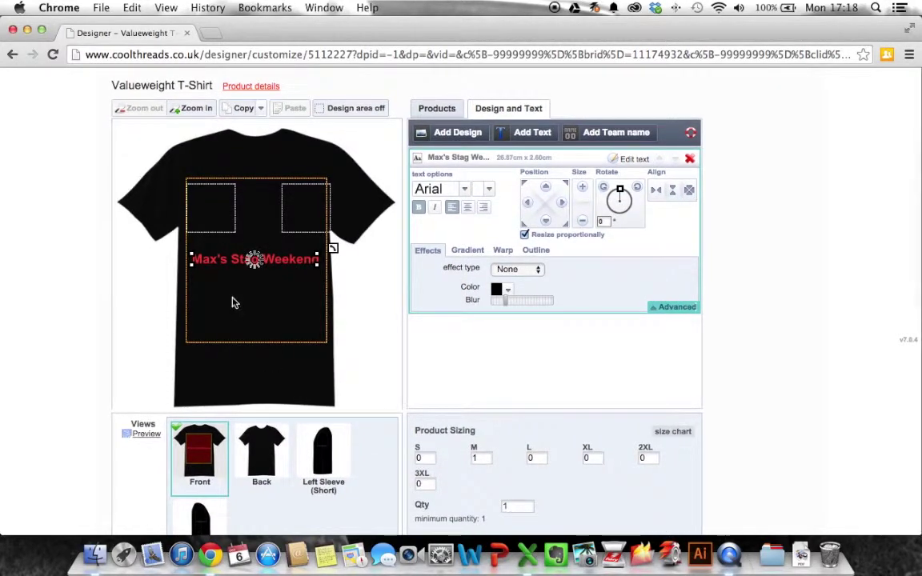
Deselect the text and zoom in, then back out, to check the white lettering
click(336, 270)
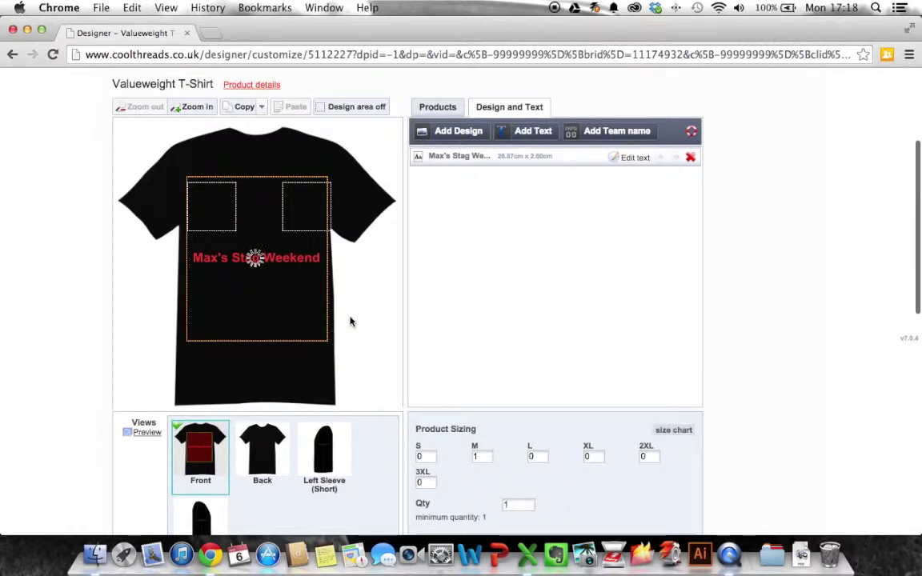
scroll(350, 321, up, 1)
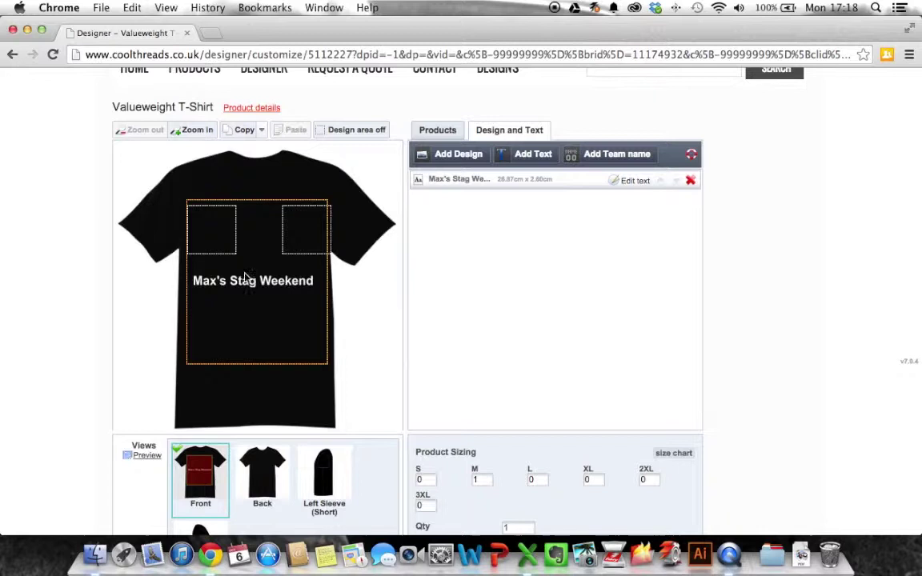
scroll(192, 299, up, 2)
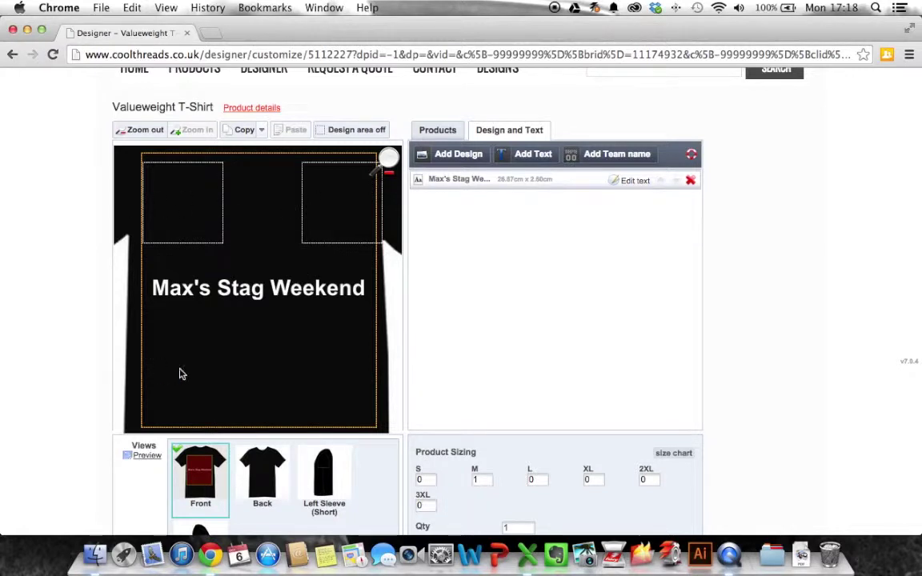
click(387, 172)
click(384, 172)
click(384, 175)
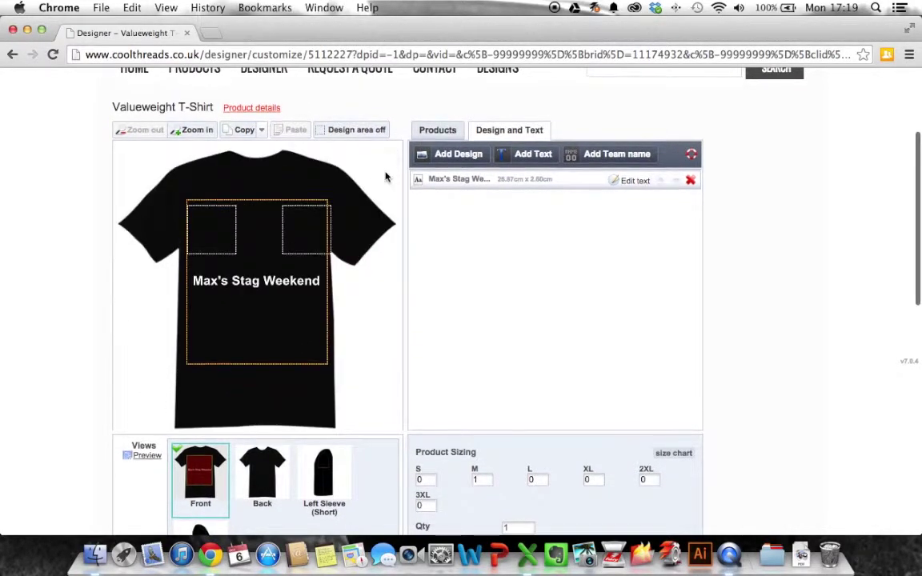
scroll(496, 232, down, 1)
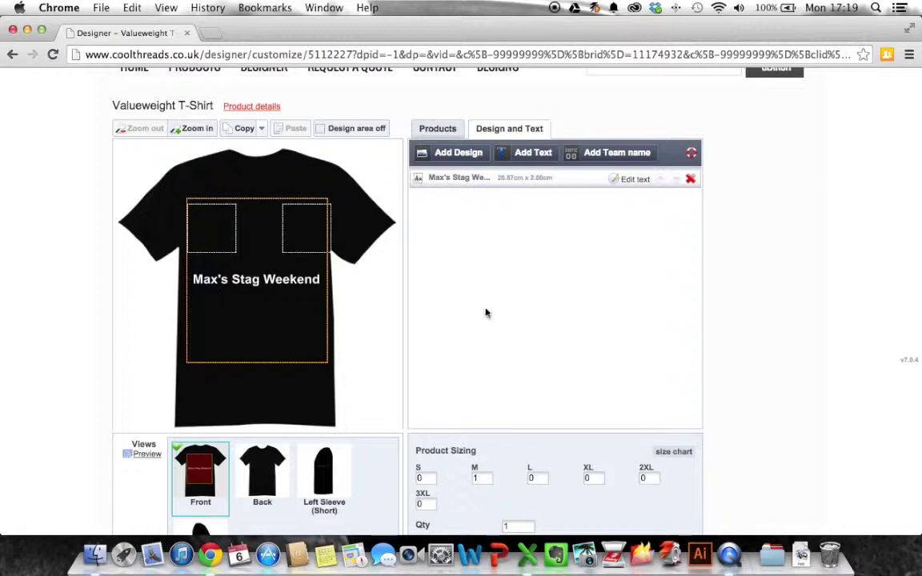
Give the text an Arched Over warp, after briefly trying Wavy
click(451, 179)
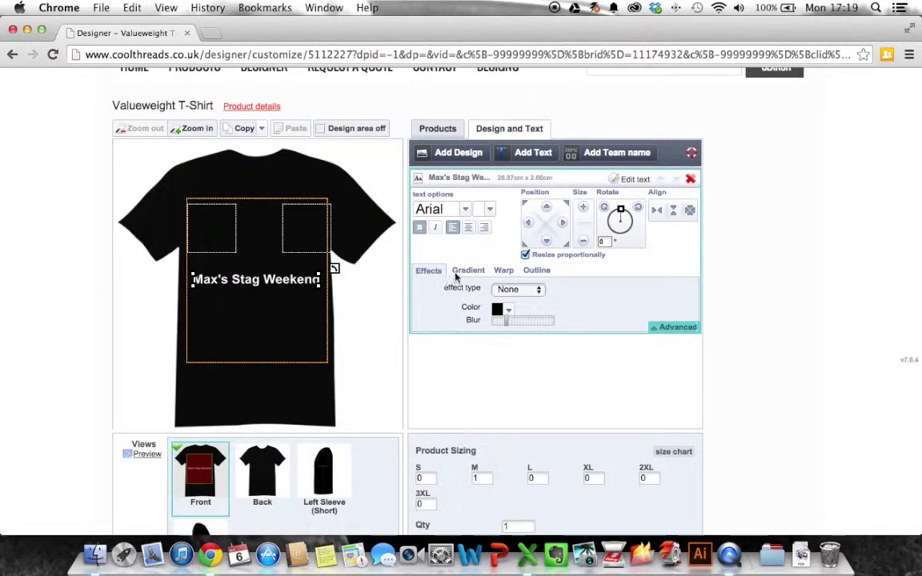
click(502, 271)
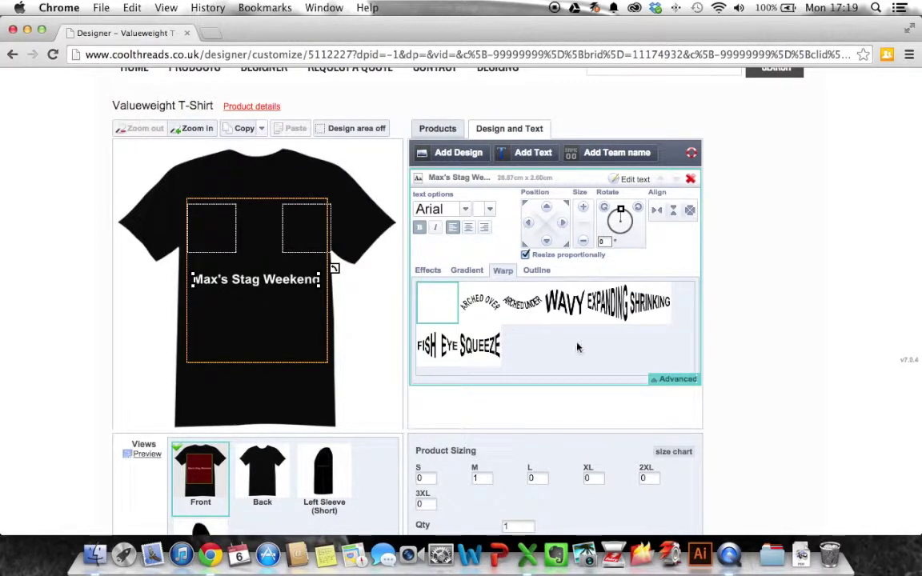
click(479, 302)
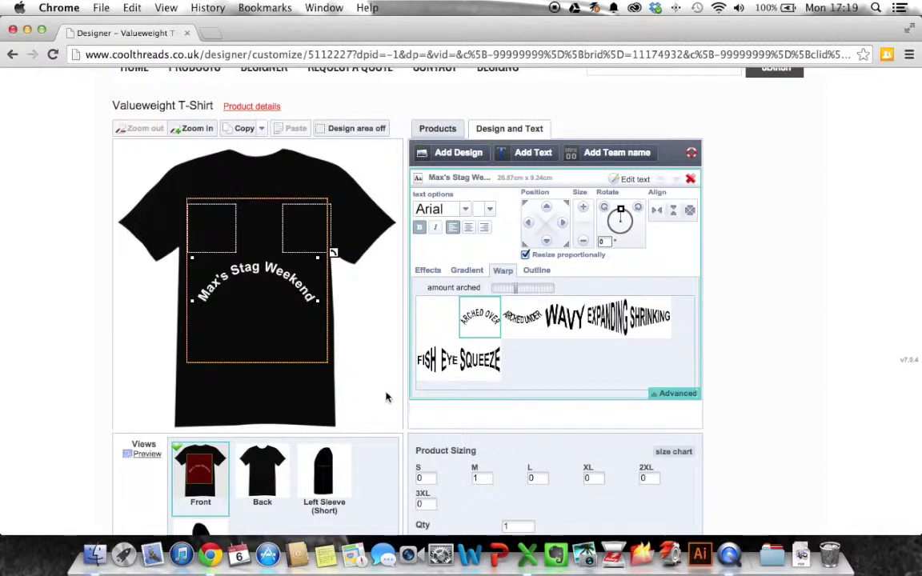
click(563, 320)
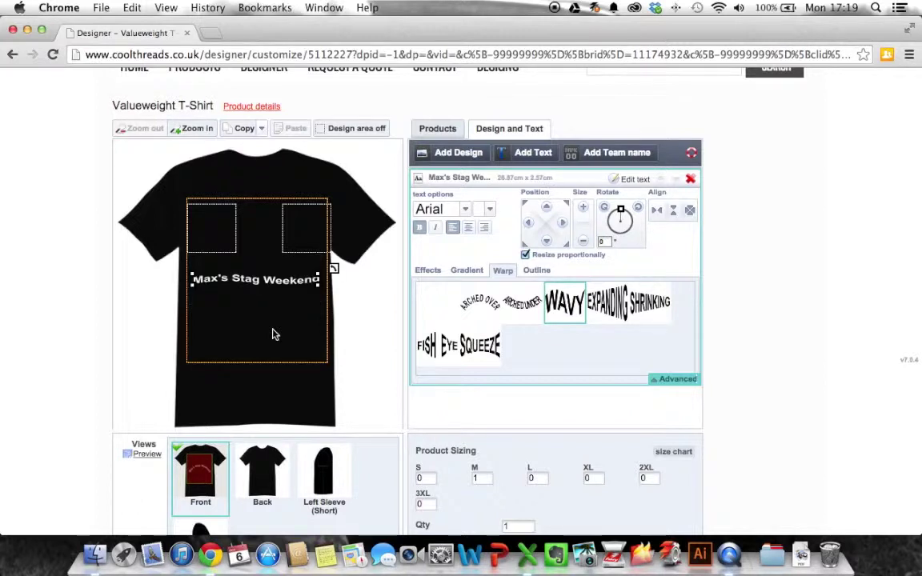
click(503, 270)
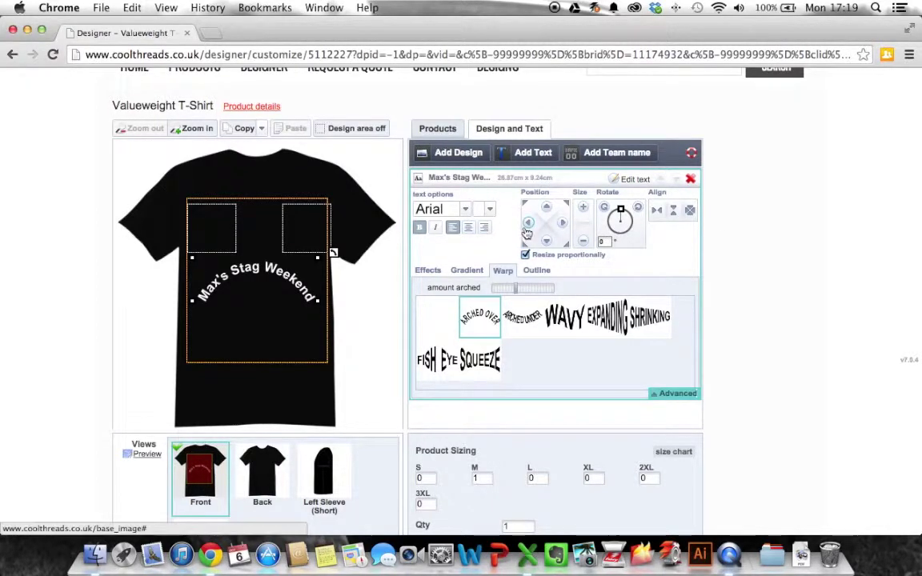
Resize the arched text to 28.14cm x 9.88cm and raise it to the top of the print area
click(582, 207)
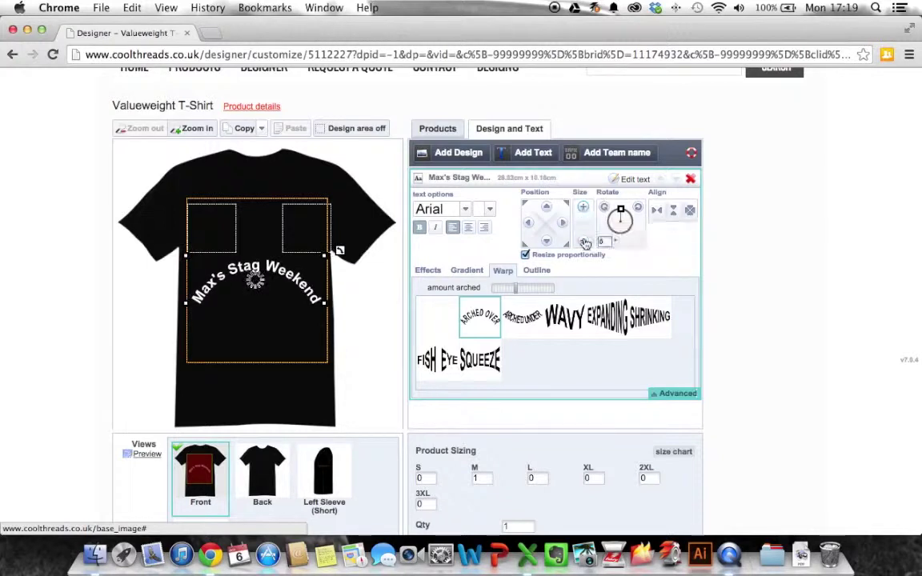
click(547, 210)
click(547, 210)
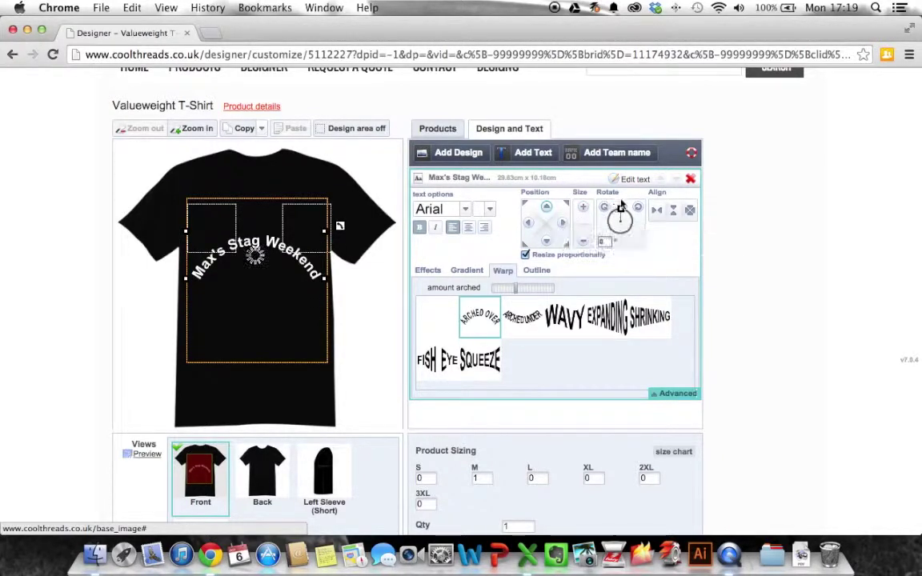
mouse_move(620, 210)
mouse_down()
mouse_move(631, 229)
mouse_move(611, 246)
mouse_move(601, 216)
mouse_move(620, 215)
mouse_move(624, 228)
mouse_move(623, 210)
mouse_up()
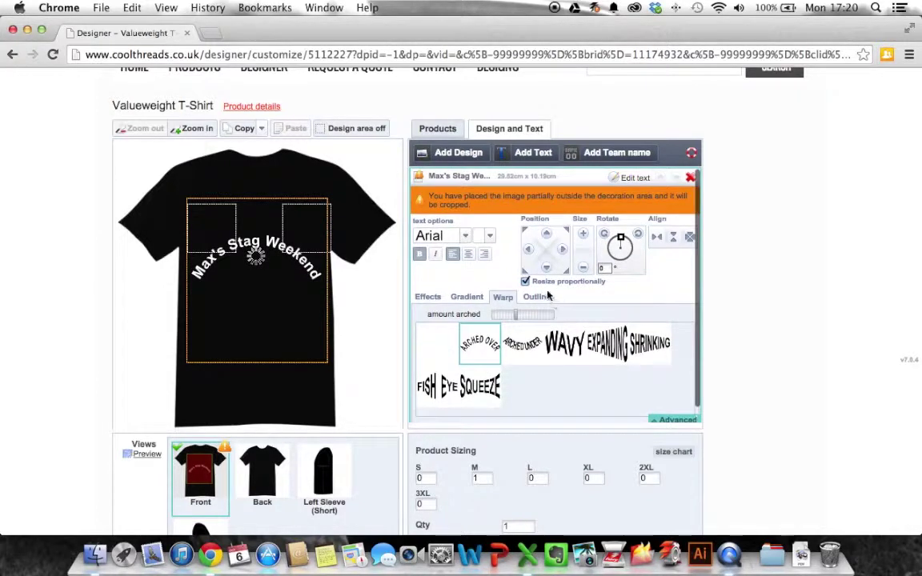
click(582, 268)
click(547, 207)
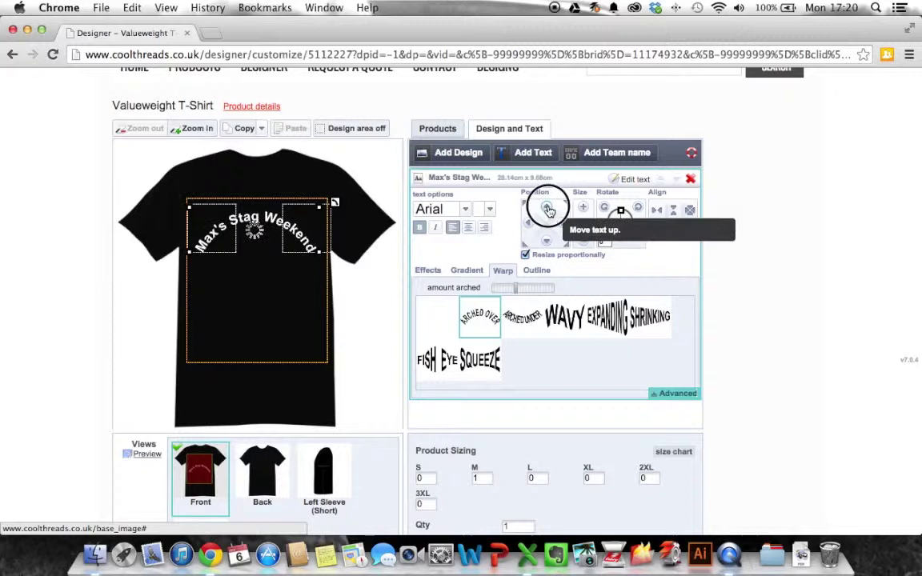
click(547, 207)
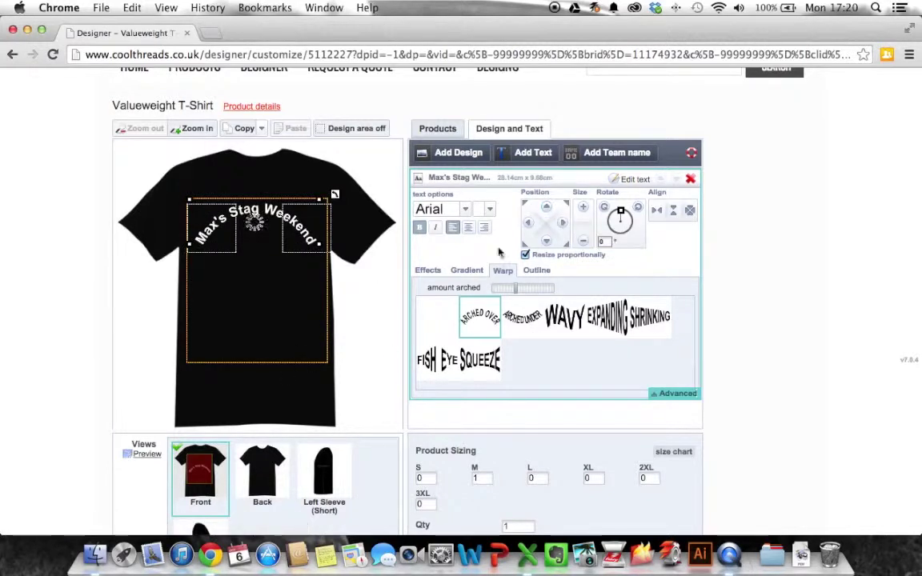
click(546, 240)
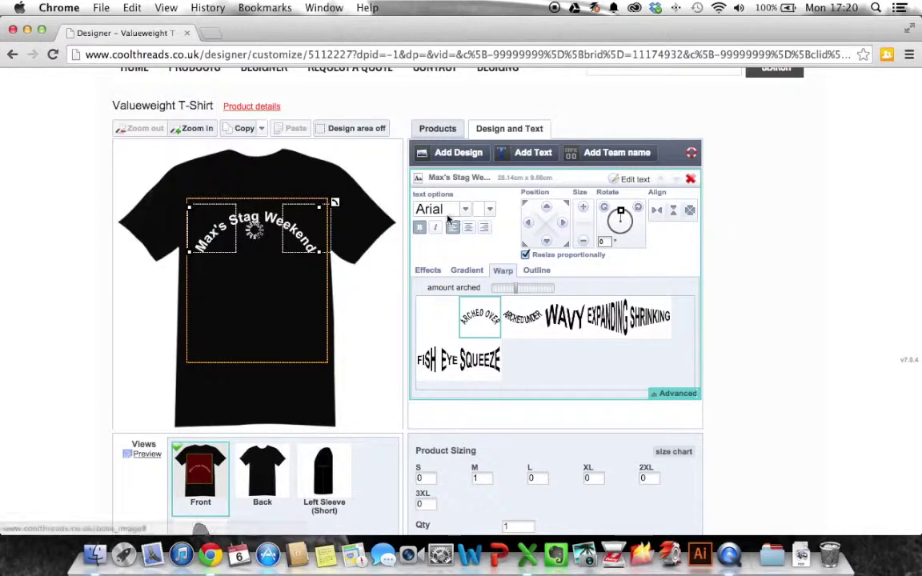
click(668, 396)
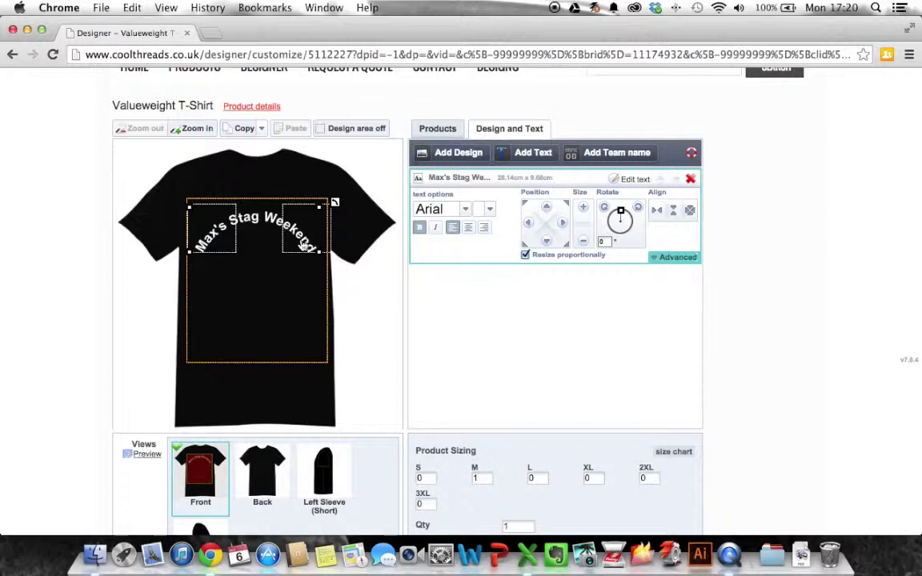
Start a digital print design, bringing up the Select Artwork window with its Store Design library
click(449, 157)
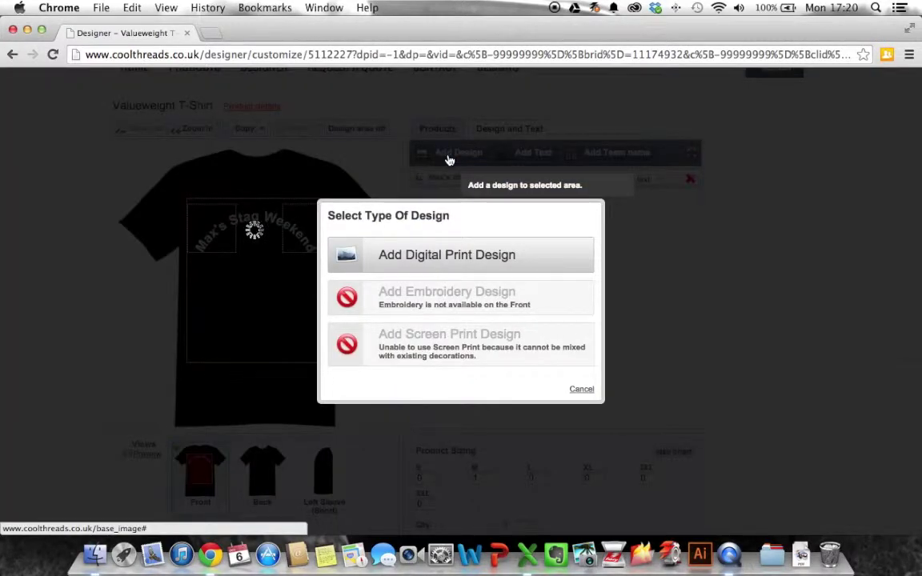
click(385, 248)
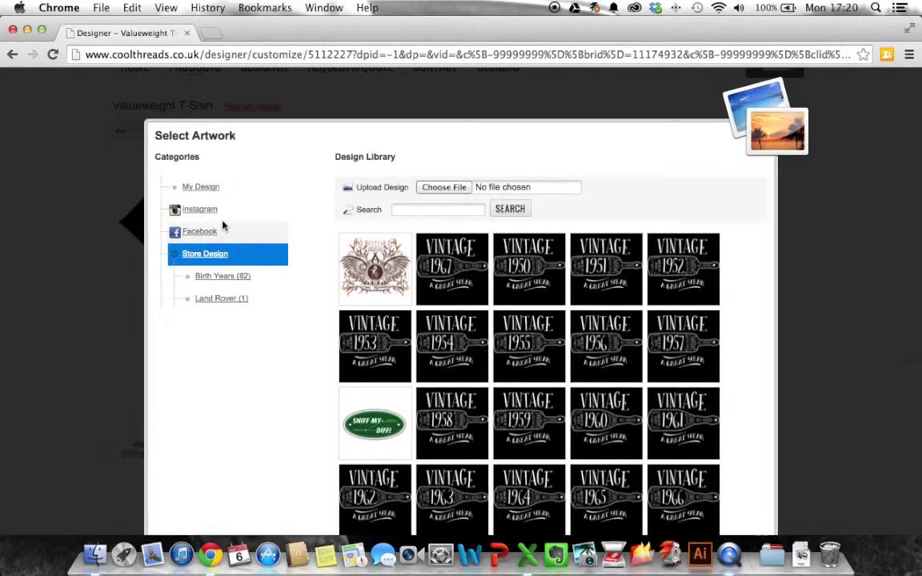
scroll(280, 264, down, 1)
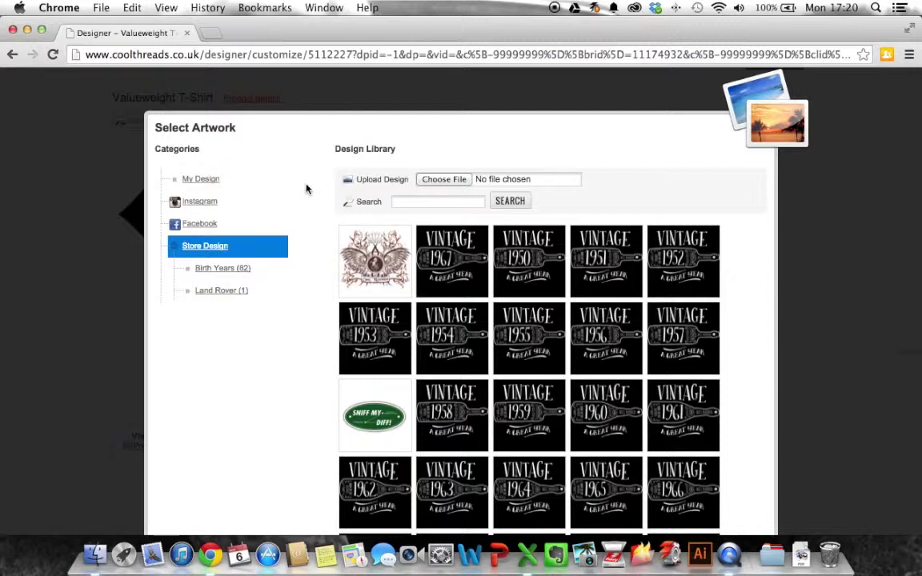
scroll(320, 192, up, 3)
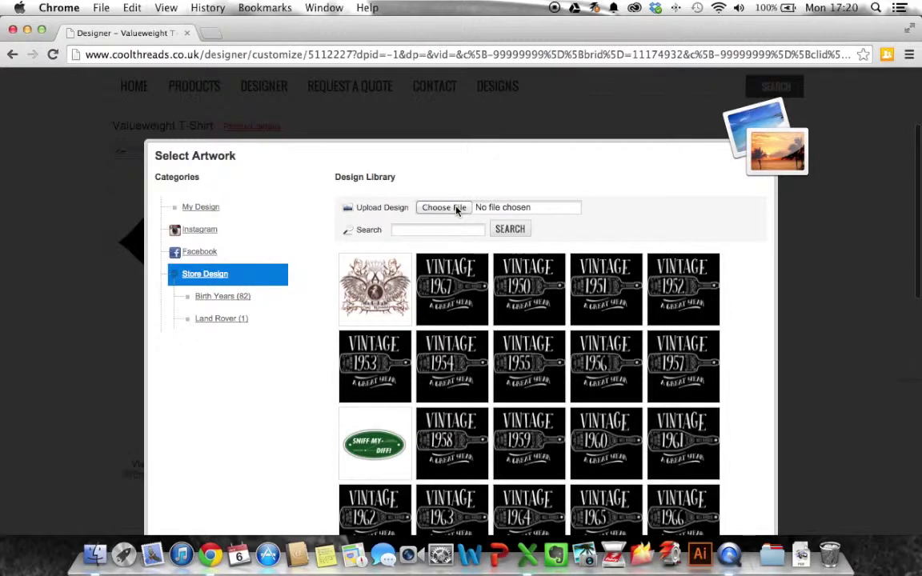
Upload Drunk-spider-man.jpg from the Desktop and confirm permission to use the photo
click(457, 208)
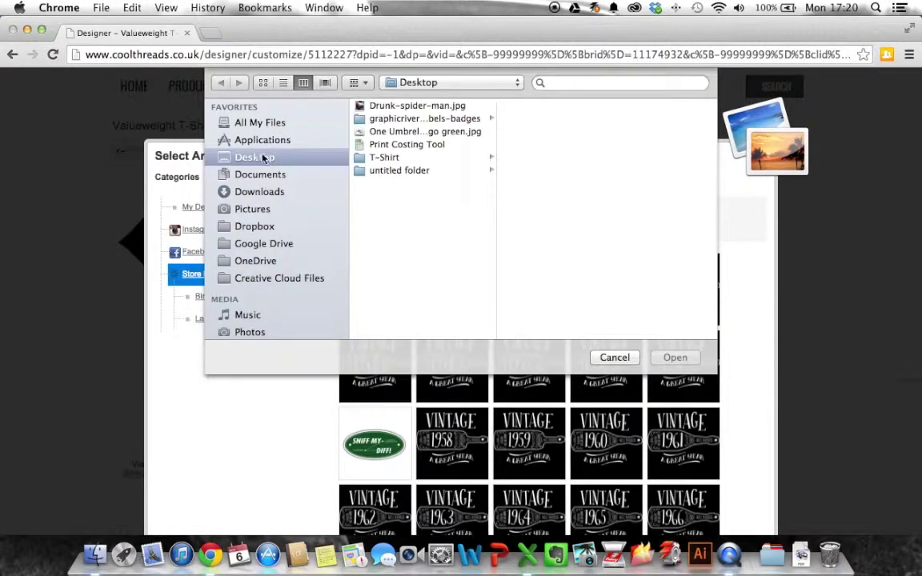
click(403, 107)
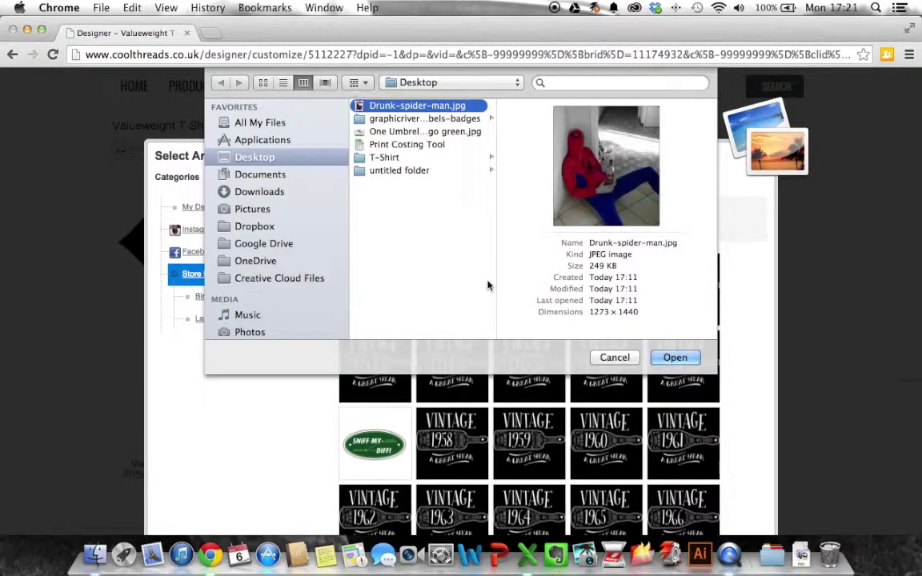
click(677, 358)
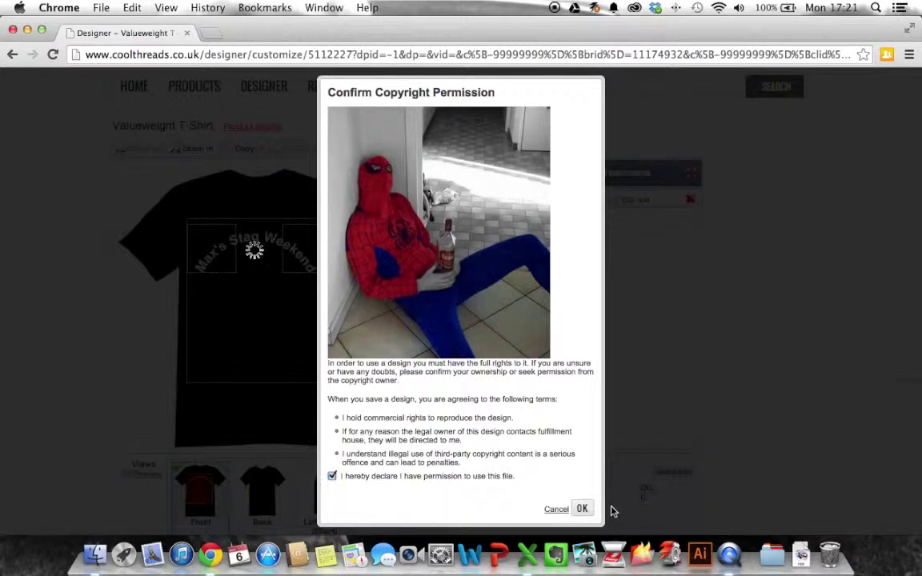
click(581, 509)
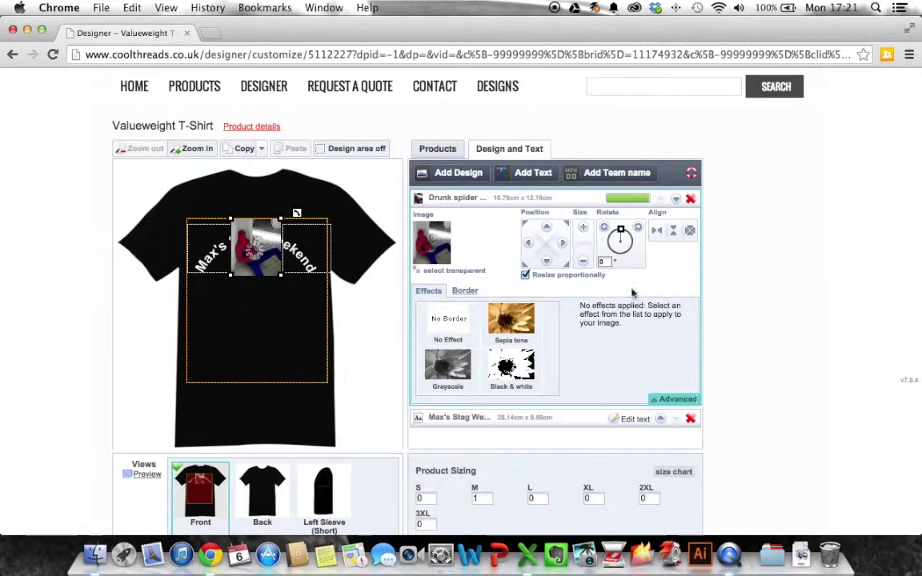
Move the photo down so it sits below the arched text
click(547, 262)
click(546, 262)
click(546, 263)
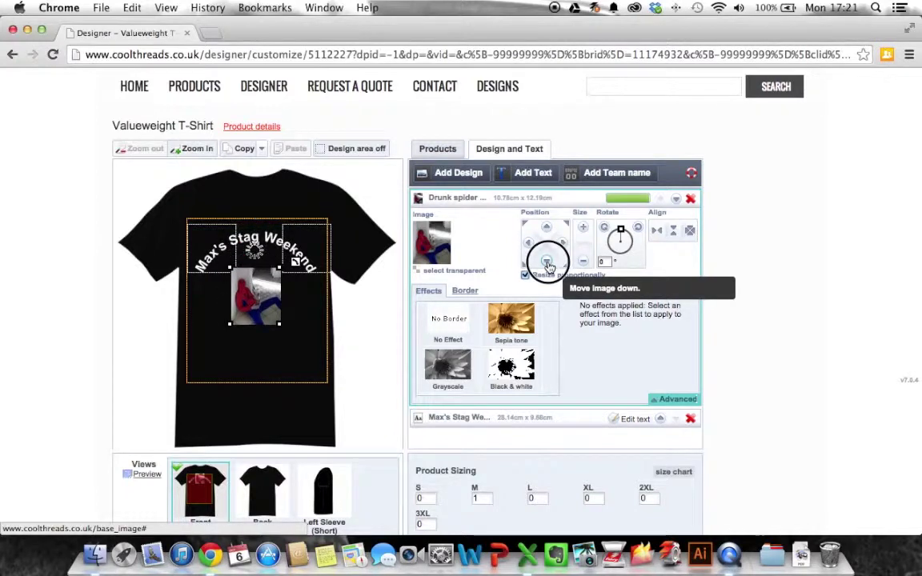
click(547, 262)
click(547, 262)
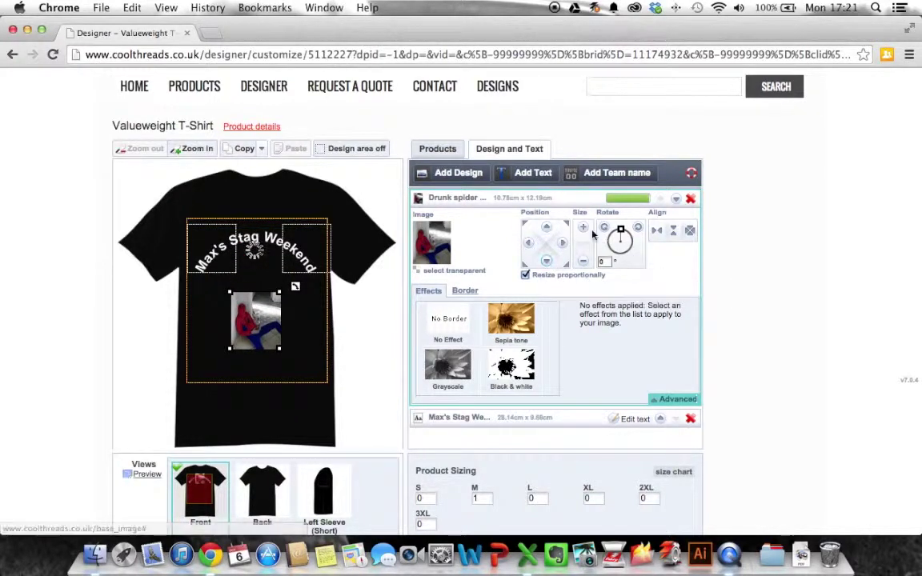
Enlarge the photo to about 14.41cm wide and zoom in to check it
click(583, 228)
click(584, 228)
click(583, 228)
click(583, 228)
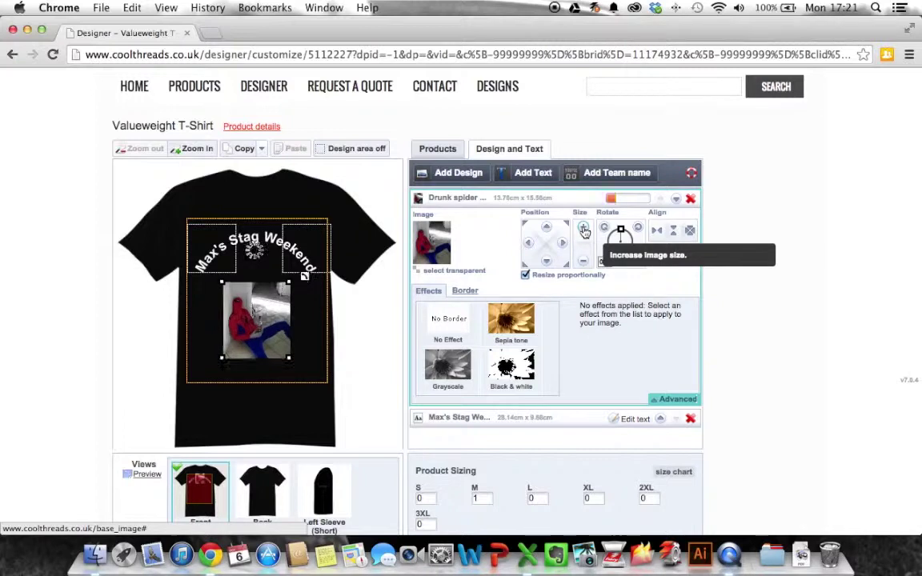
click(583, 230)
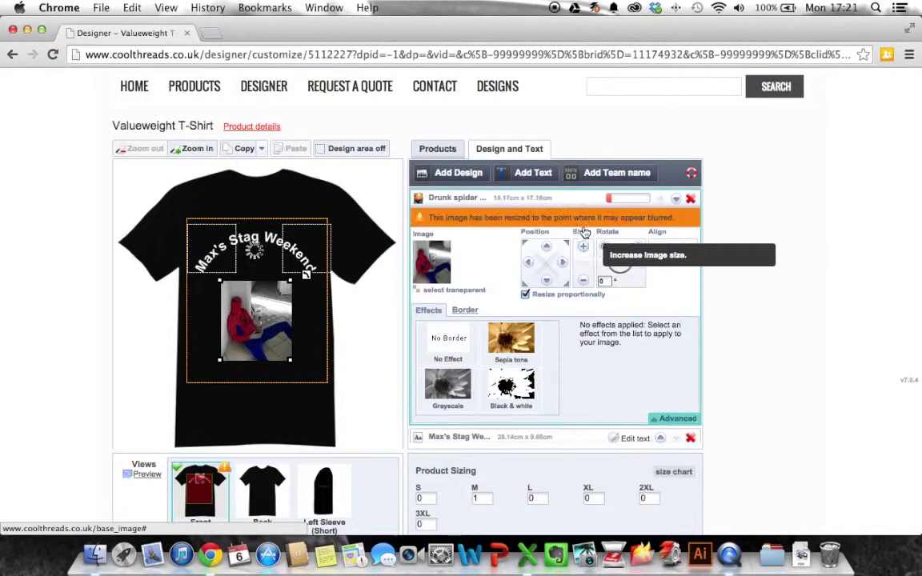
click(584, 281)
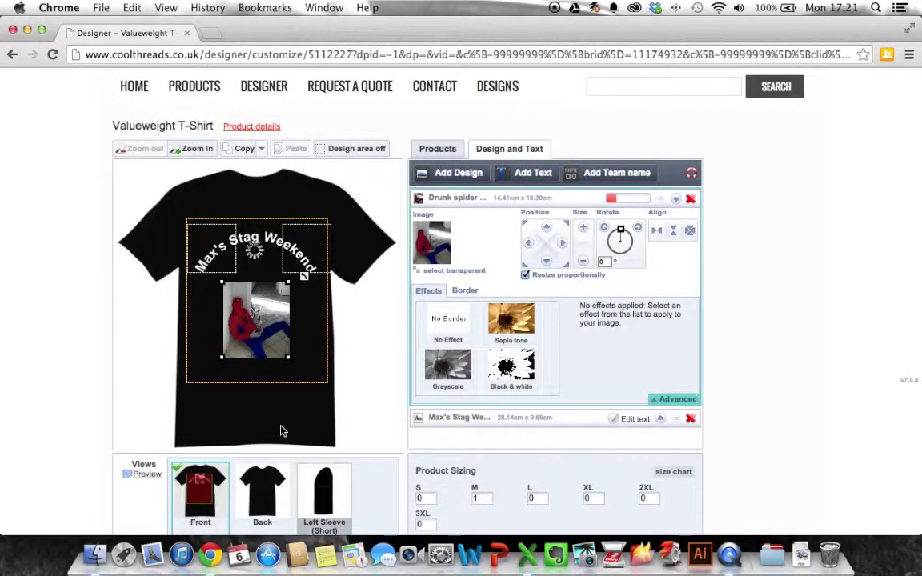
click(319, 331)
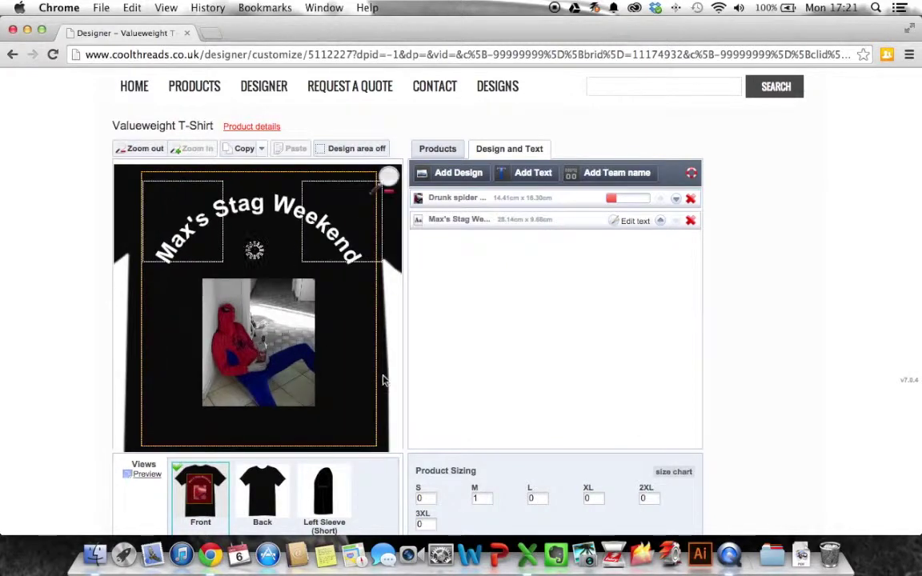
scroll(383, 381, down, 1)
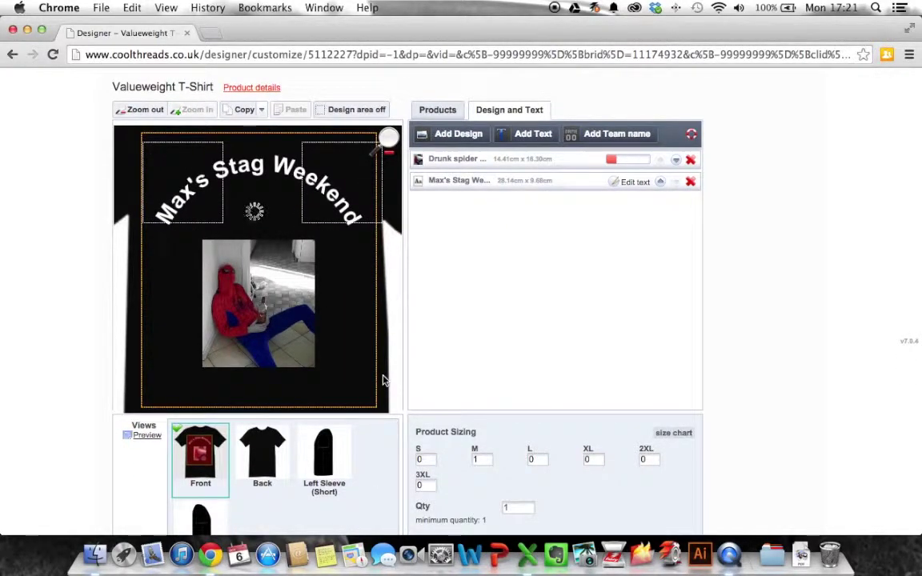
scroll(371, 335, down, 1)
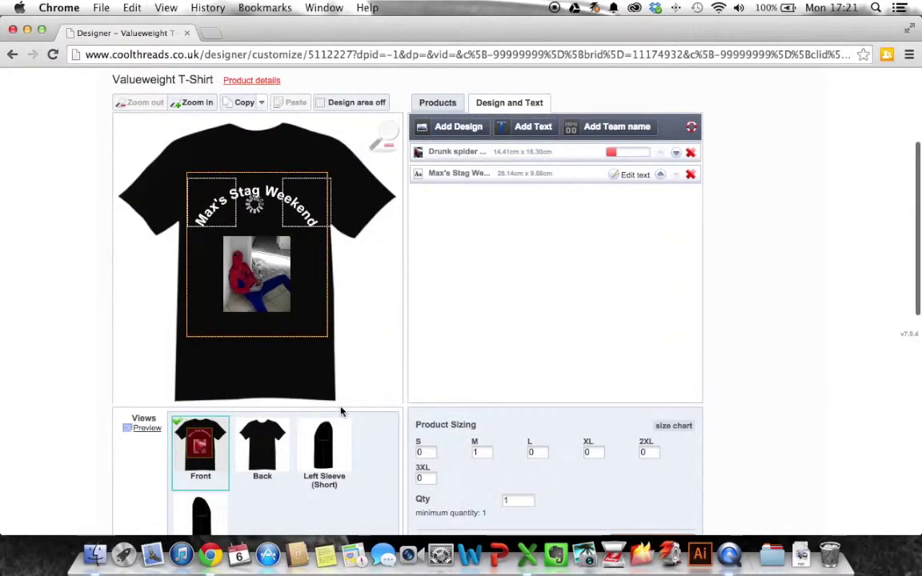
Try grayscale and Sepia effects on the photo, then return it to No Effect
click(458, 162)
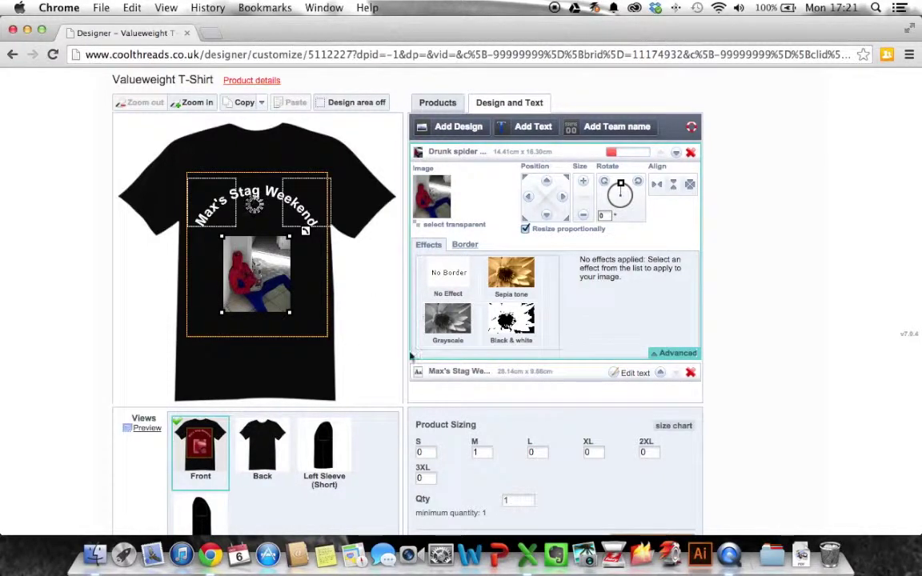
click(431, 324)
scroll(368, 443, down, 1)
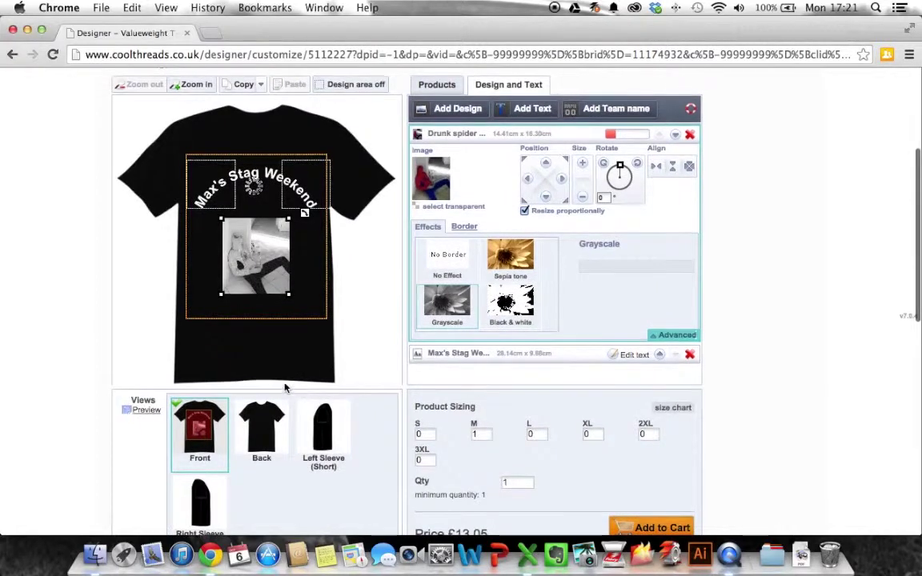
click(521, 254)
scroll(512, 288, down, 1)
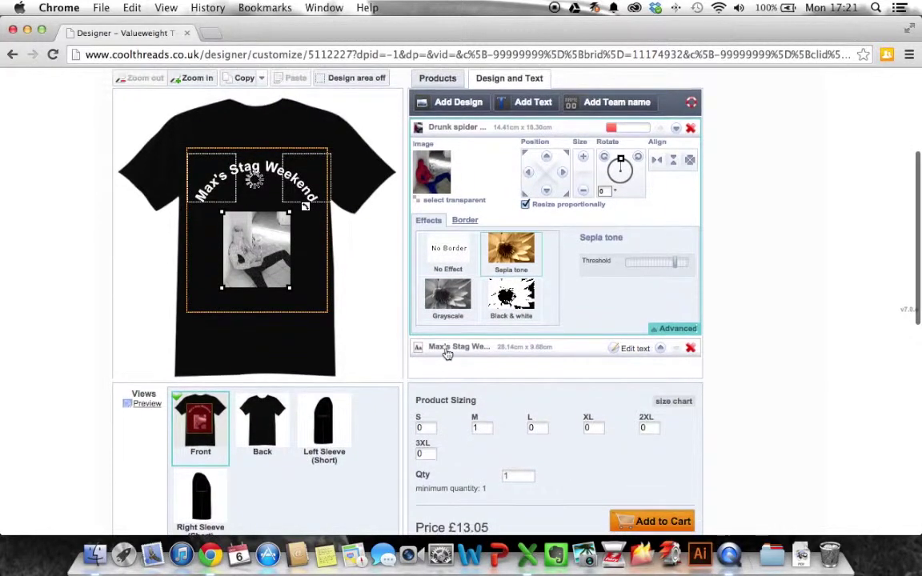
click(445, 252)
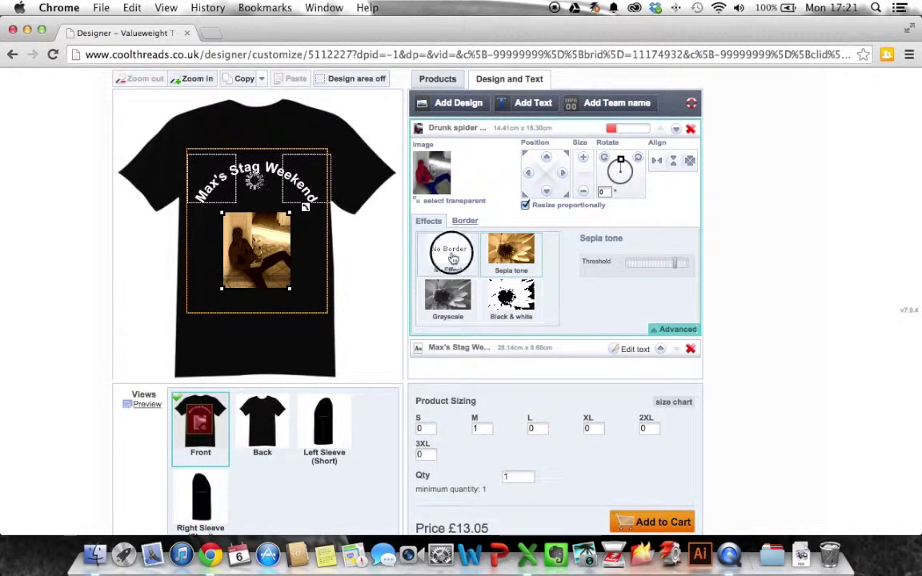
scroll(232, 440, down, 1)
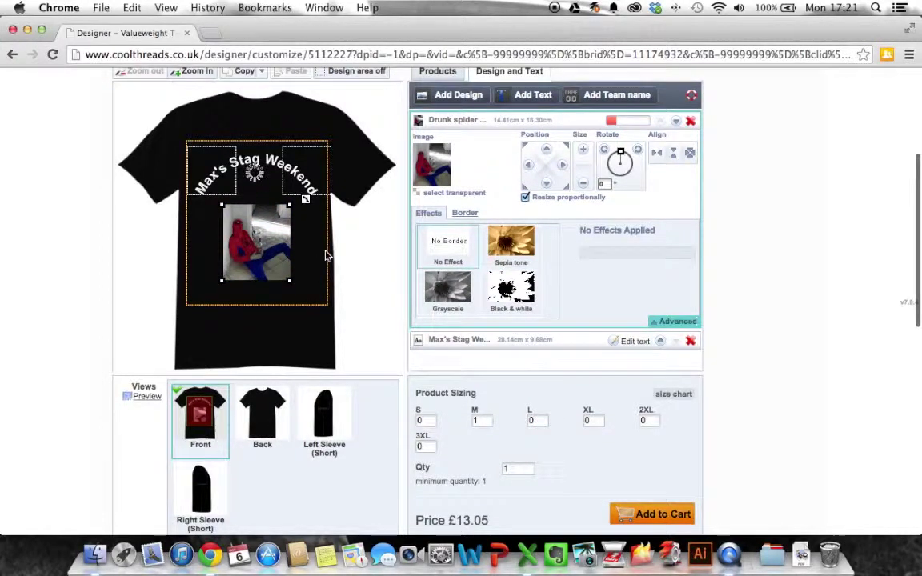
scroll(308, 312, up, 2)
Try border styles and give the photo a soft, feathered-edge frame
click(465, 253)
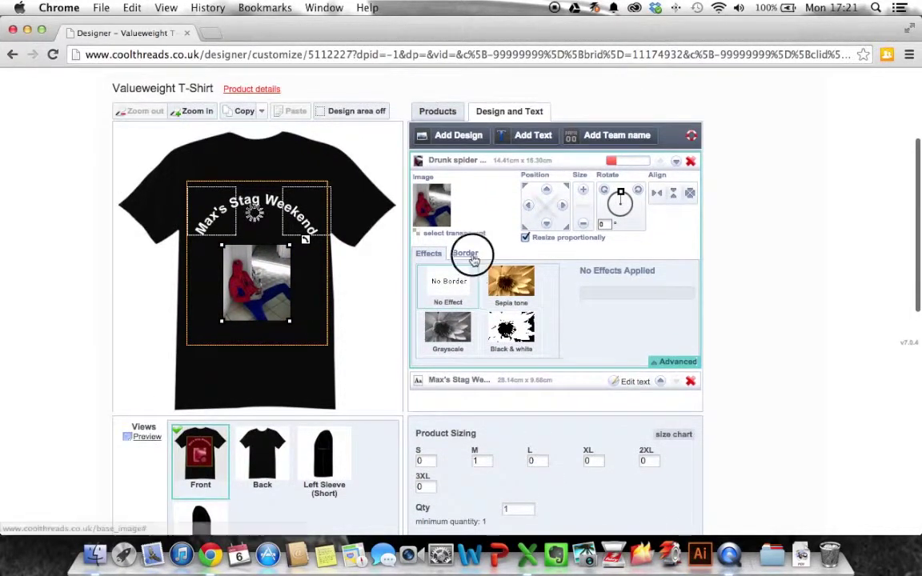
click(504, 284)
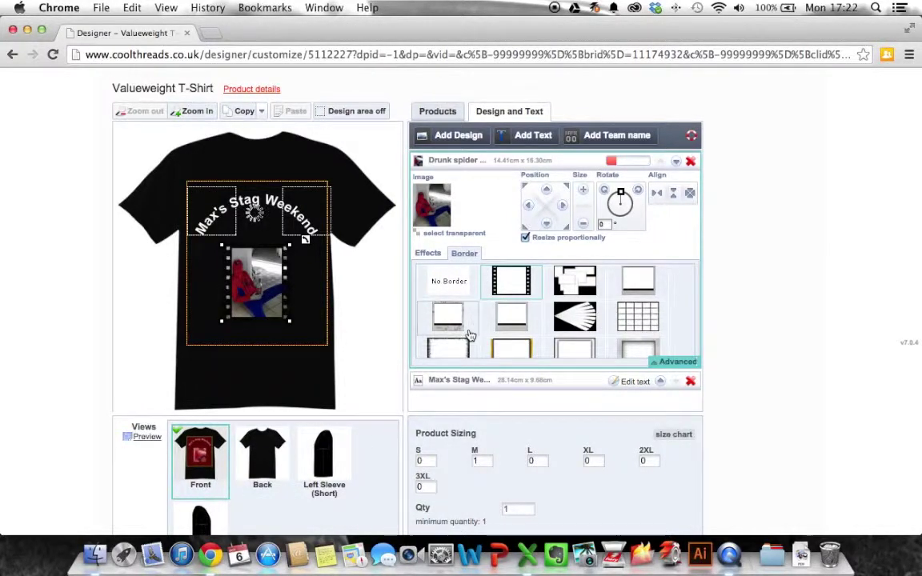
scroll(470, 332, down, 3)
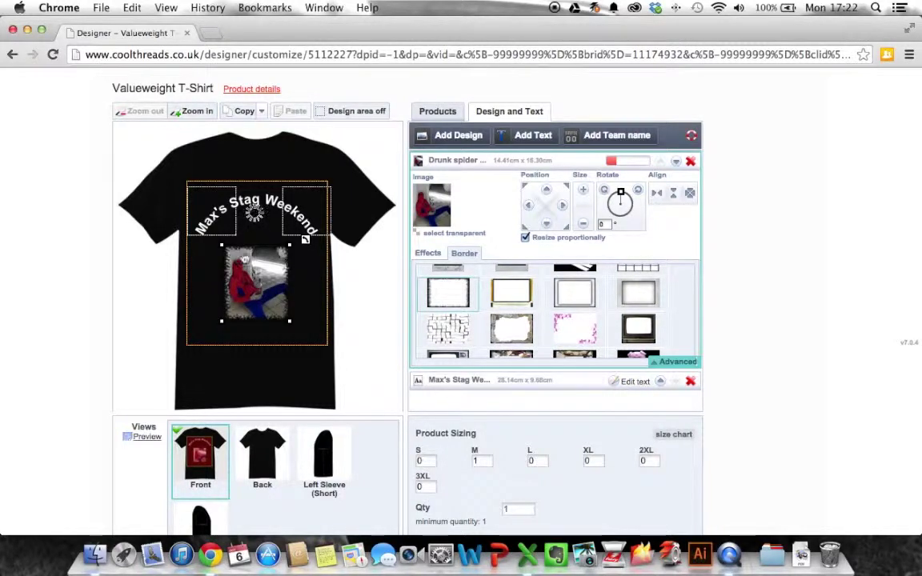
click(302, 331)
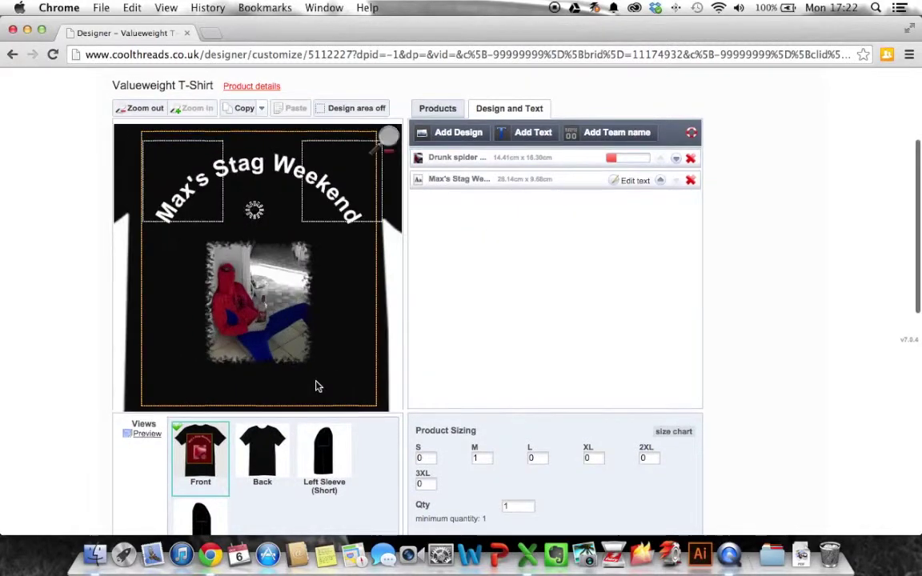
click(448, 146)
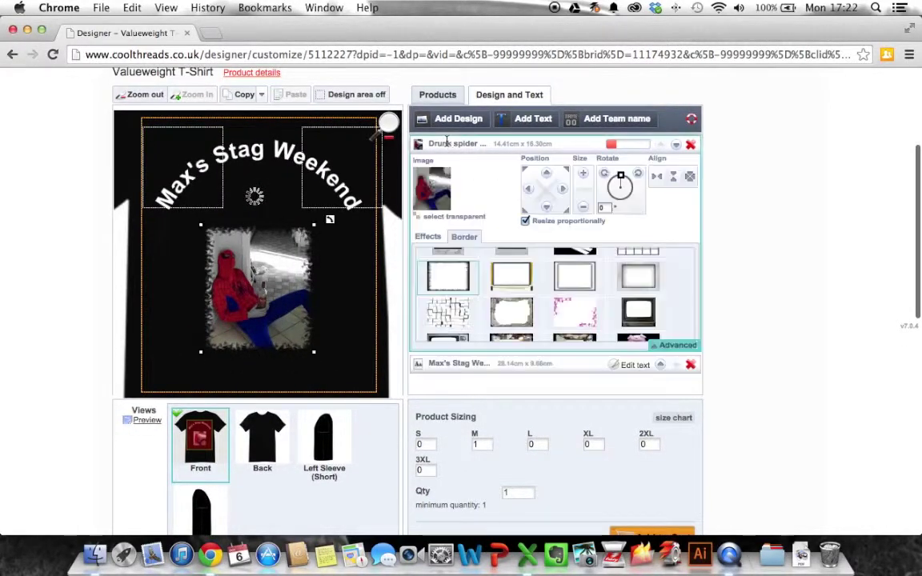
scroll(510, 294, down, 5)
scroll(510, 295, down, 3)
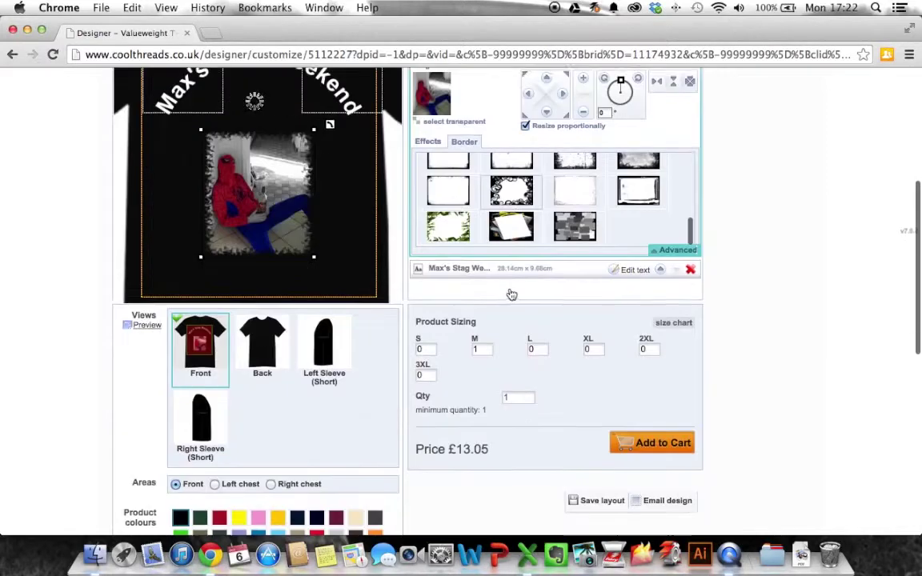
scroll(516, 298, up, 2)
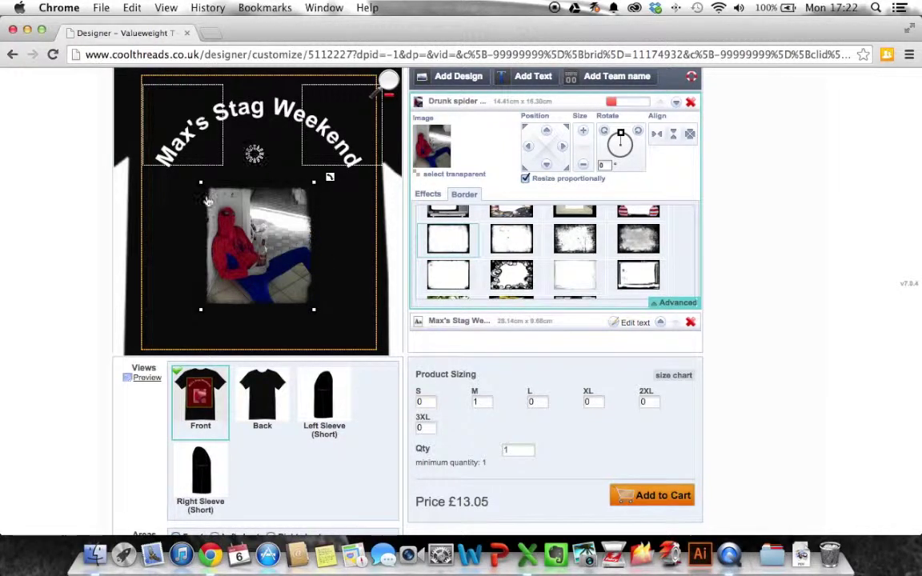
scroll(328, 264, up, 3)
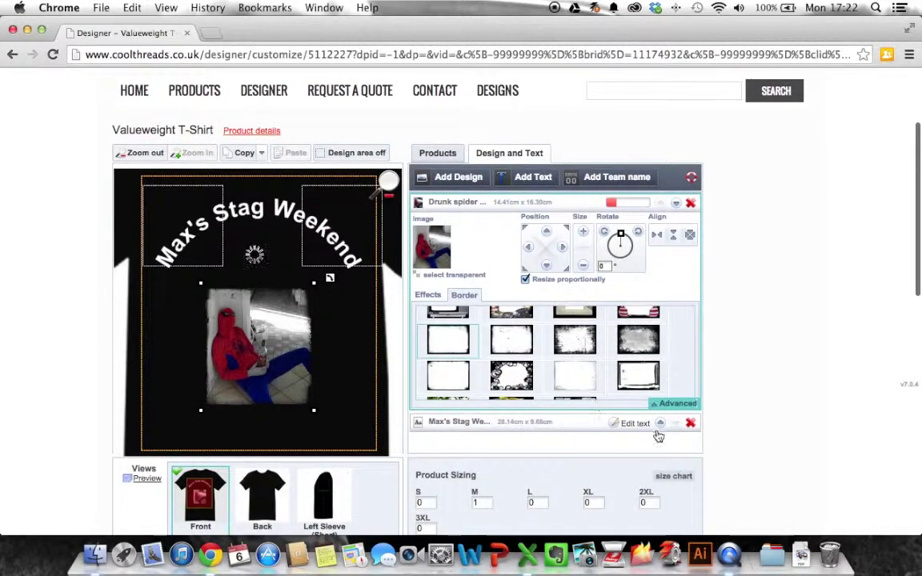
Move the text layer above the photo layer and zoom out to the whole shirt
click(660, 365)
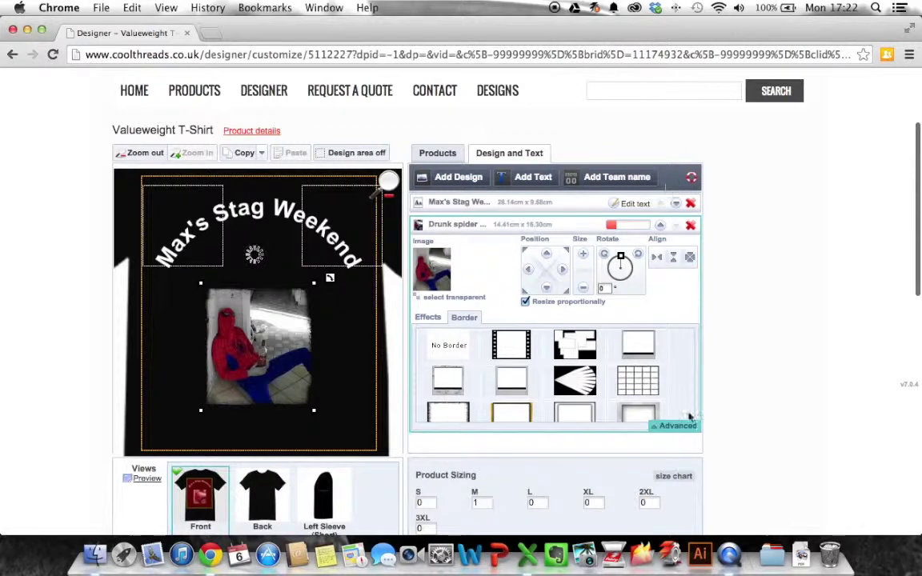
click(658, 427)
click(388, 183)
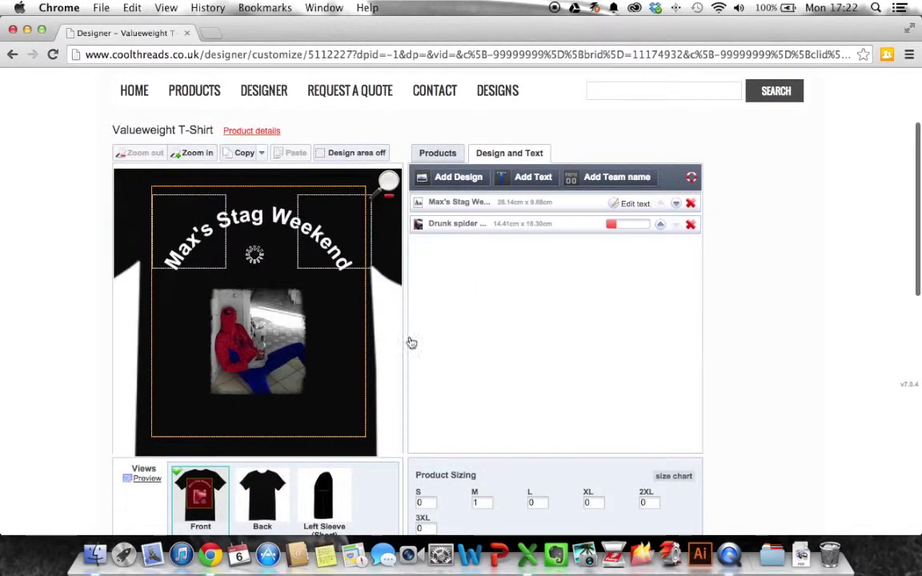
Preview the finished design, then close the preview
scroll(360, 304, down, 2)
scroll(360, 304, up, 1)
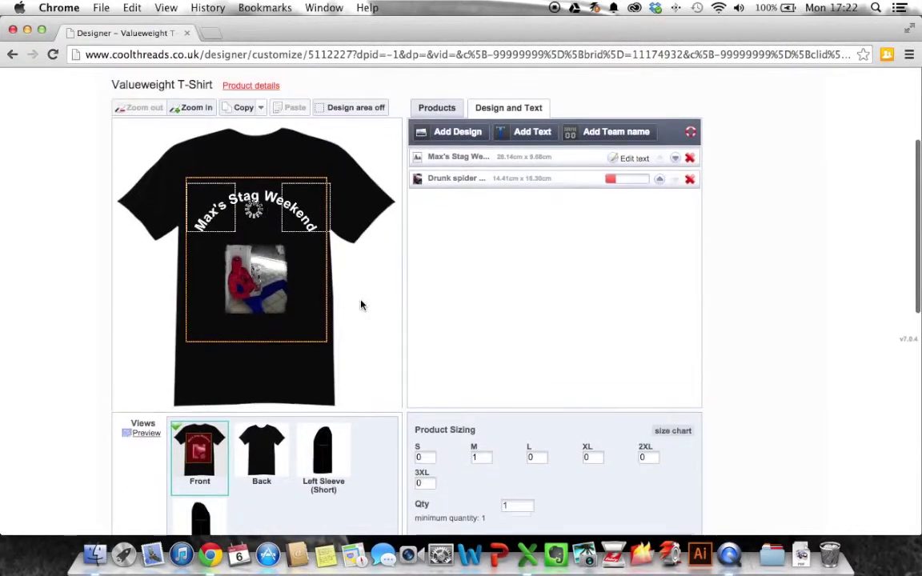
click(146, 436)
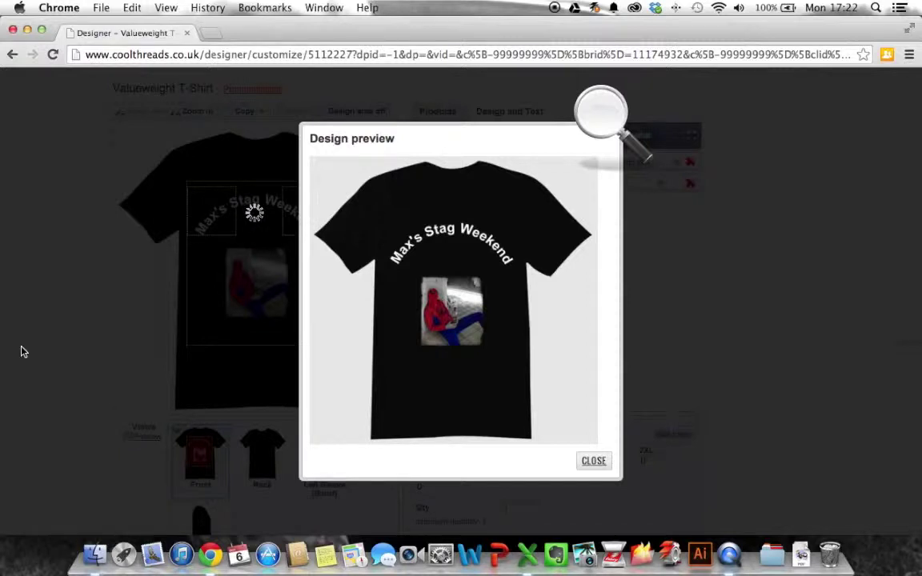
click(593, 462)
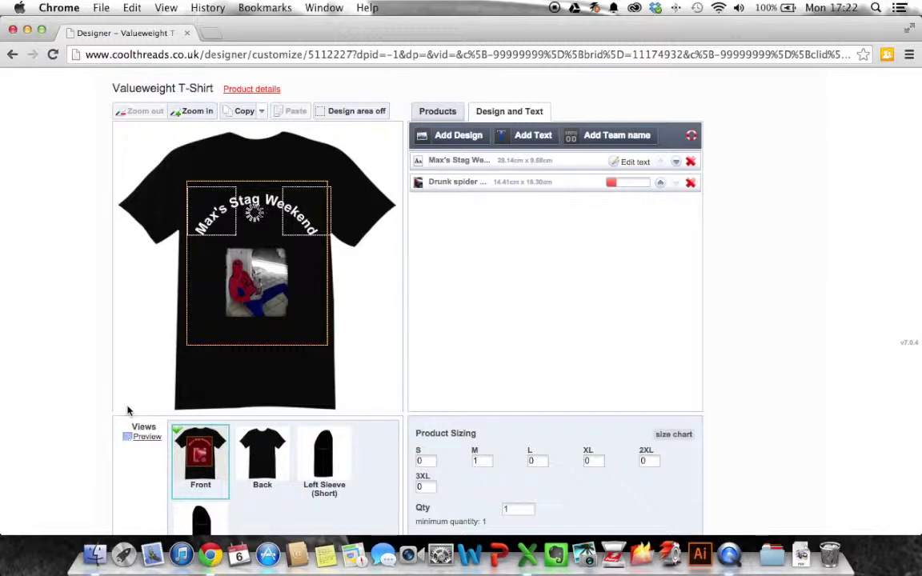
Change the shirt colour from black to teal blue and reset the M quantity to 0
scroll(127, 411, down, 3)
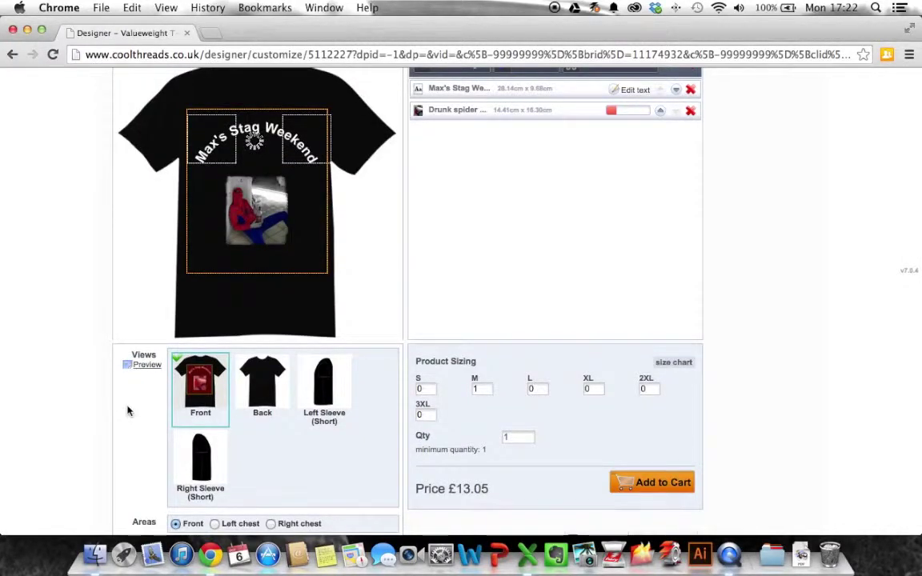
scroll(127, 410, down, 4)
scroll(128, 411, up, 4)
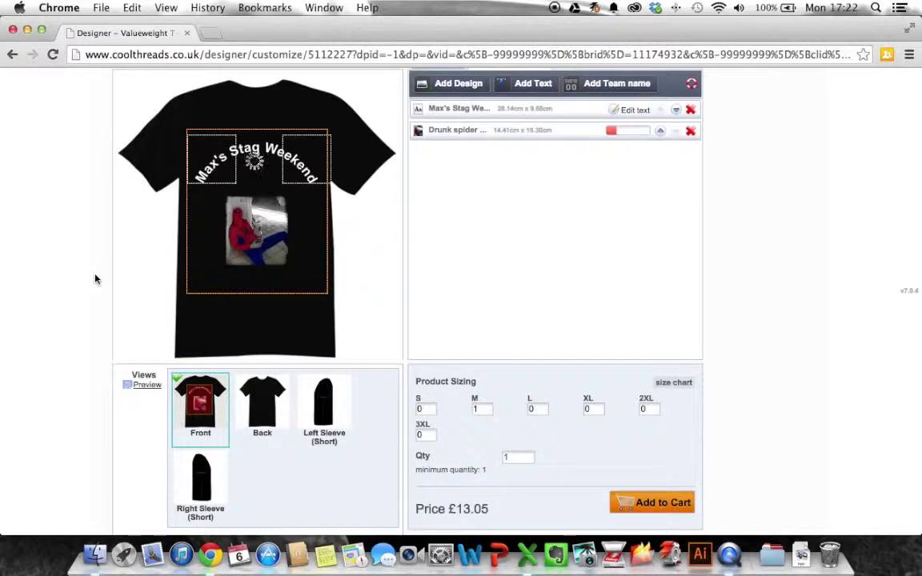
scroll(95, 278, down, 2)
scroll(95, 278, down, 3)
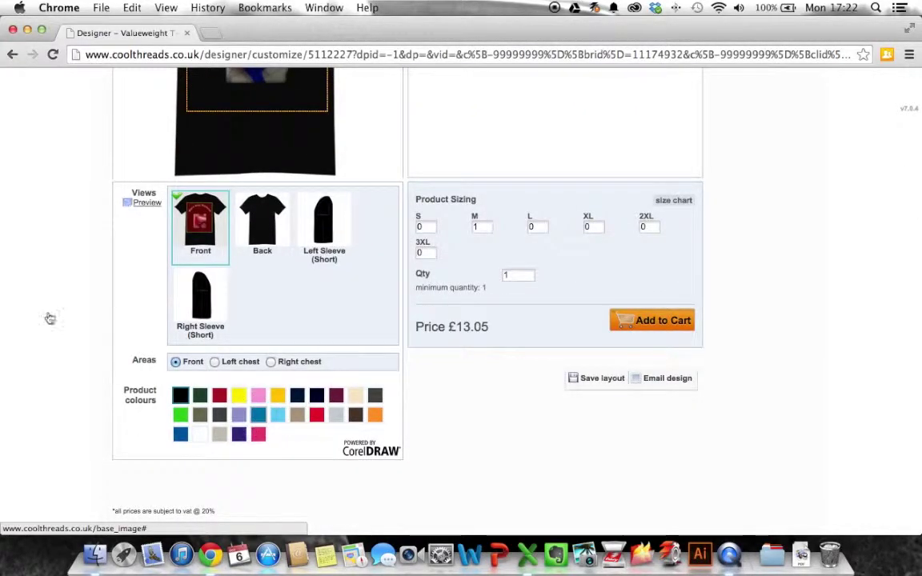
scroll(50, 319, up, 3)
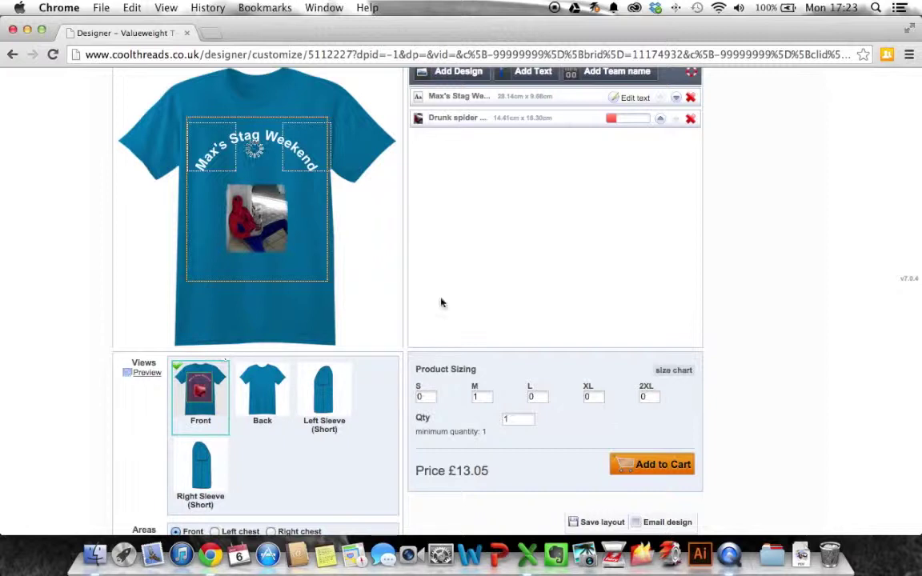
scroll(519, 173, down, 1)
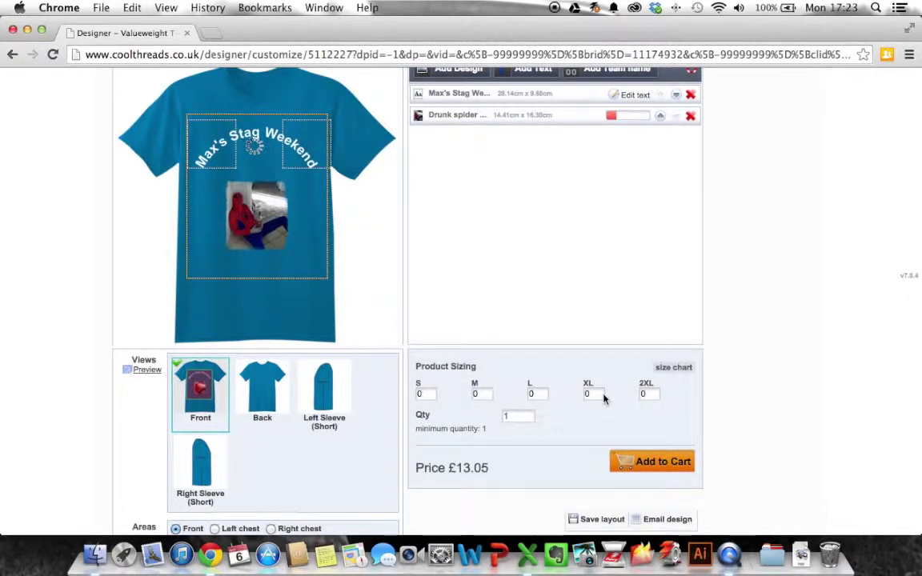
Add one XL Azure Blue shirt (£13.05) to the cart and go to checkout
click(546, 392)
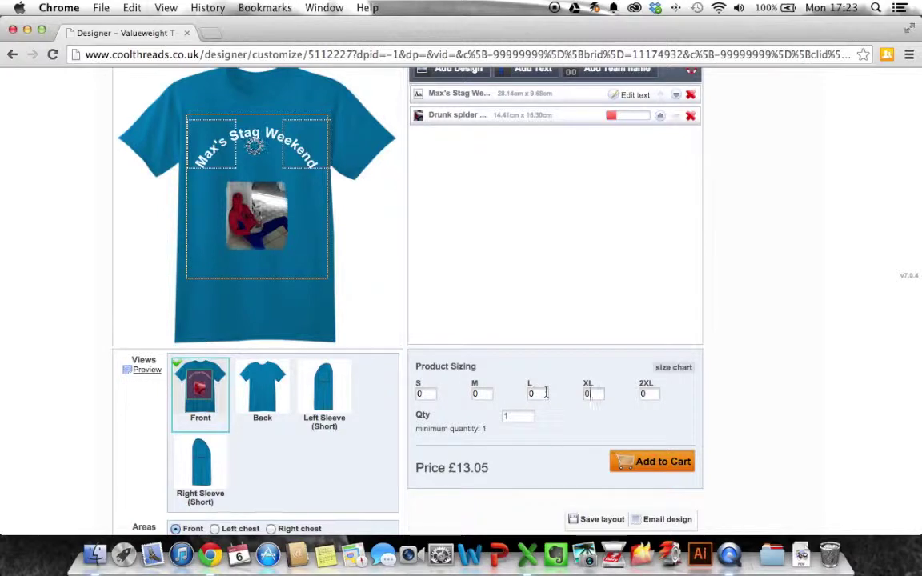
text(1)
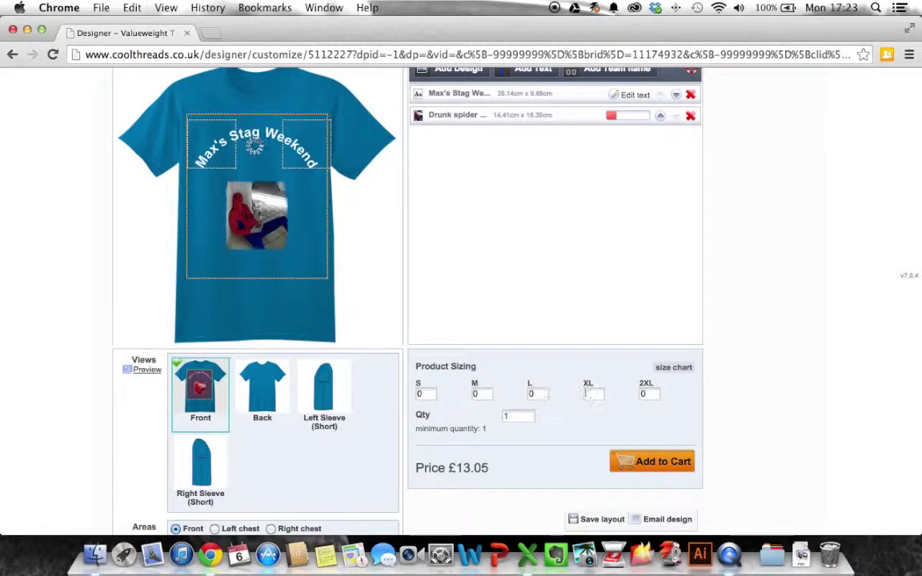
click(656, 464)
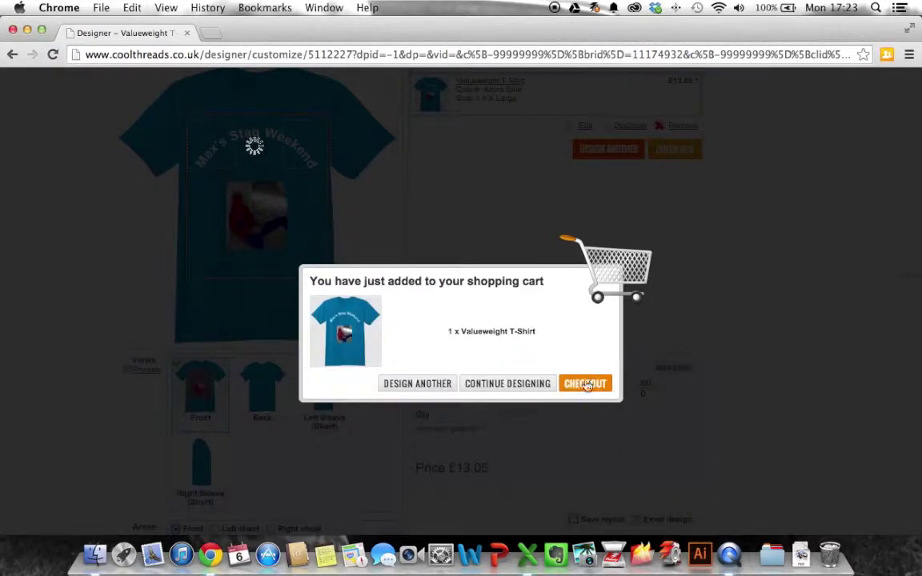
click(585, 384)
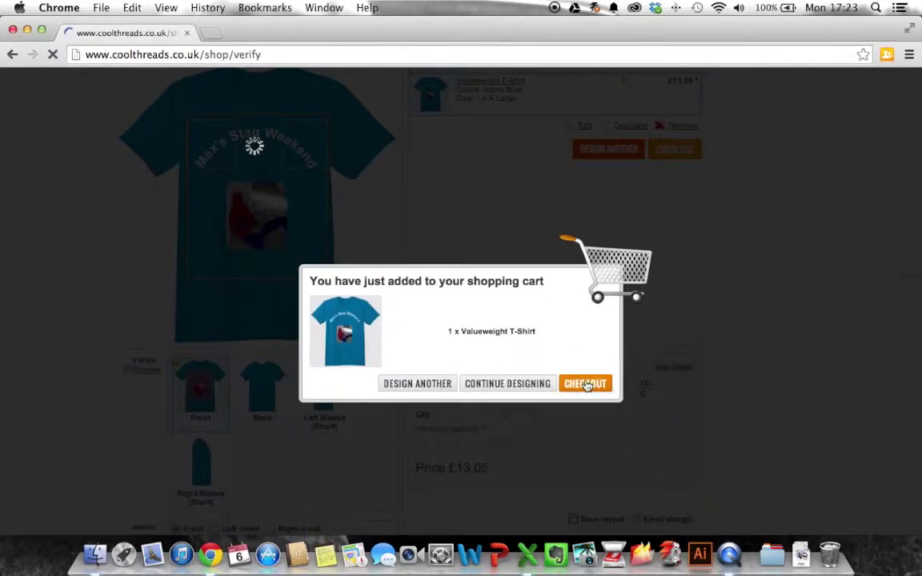